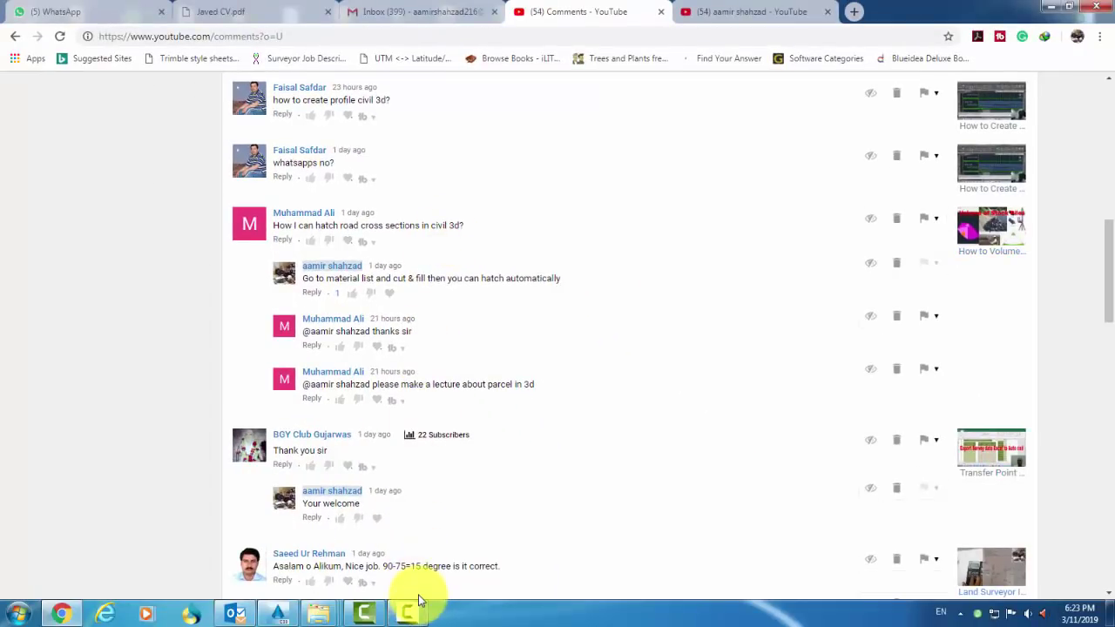
Open the drawing "Cut & Fill around Crown wall X Section" dated 2019-03-08 from the backfilling project folder in Civil 3D.
{"action": "left_click", "coordinate": [754, 11]}
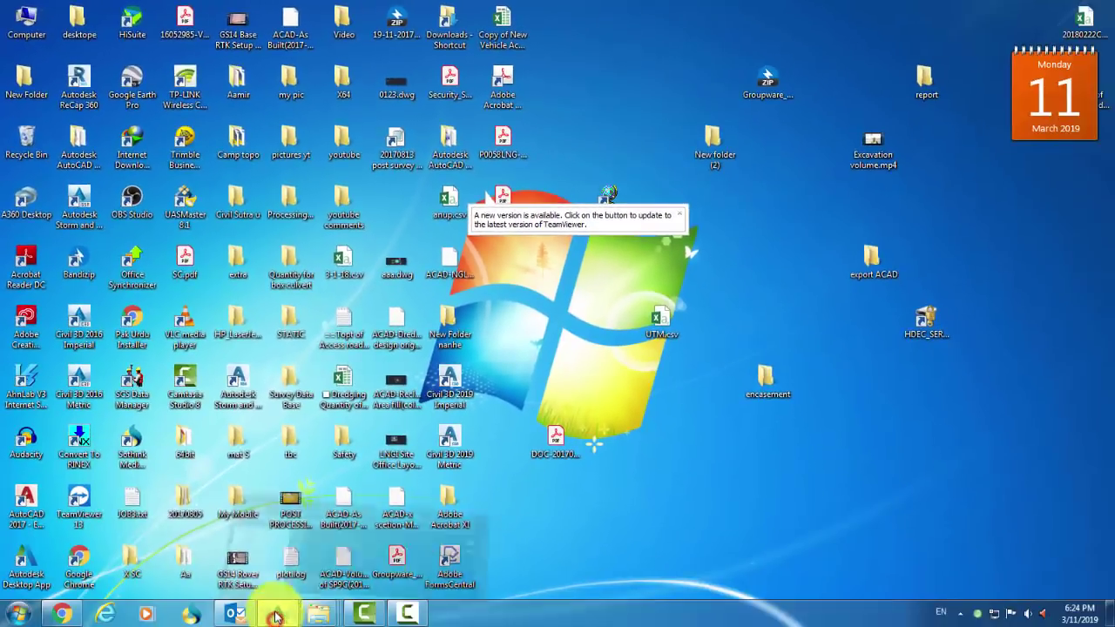
{"action": "left_click", "coordinate": [277, 613]}
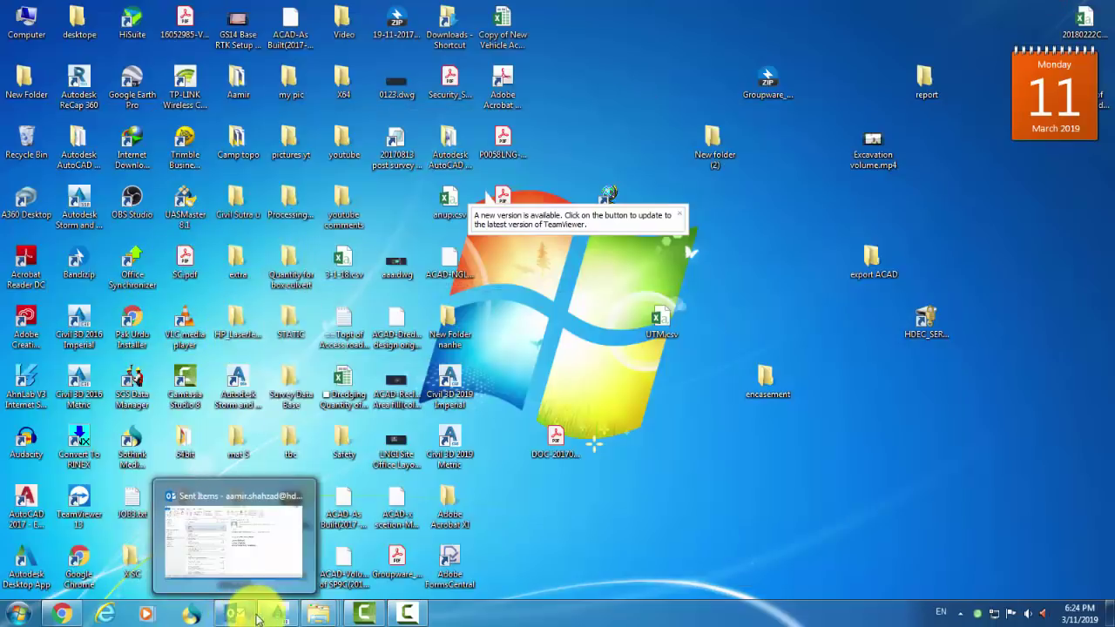
{"action": "mouse_move", "coordinate": [321, 617]}
{"action": "left_click", "coordinate": [1031, 538]}
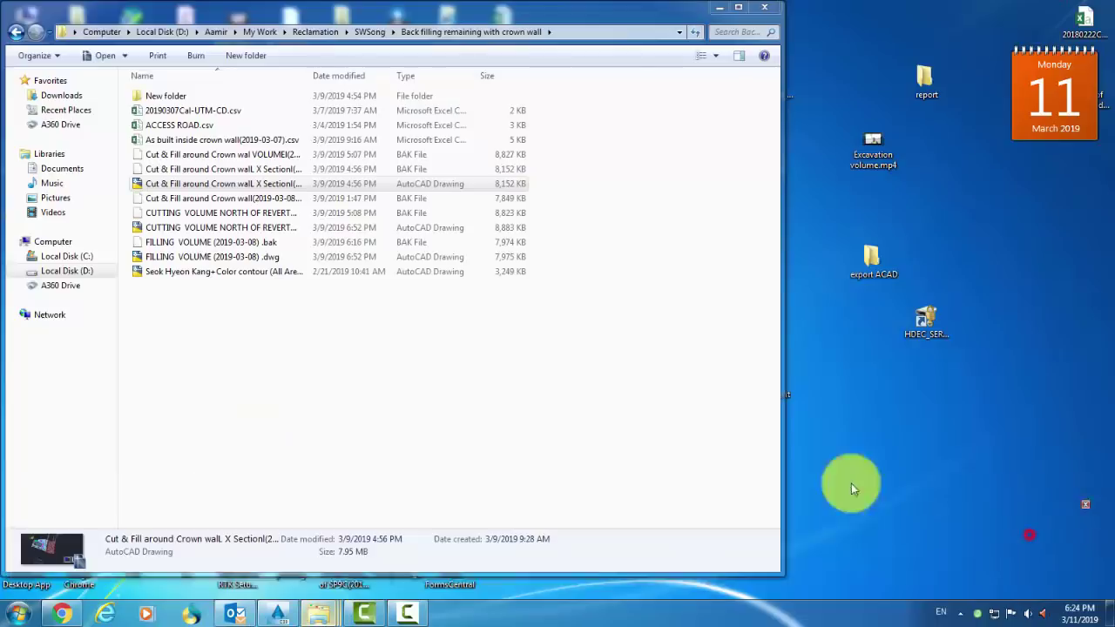
{"action": "right_click", "coordinate": [257, 186]}
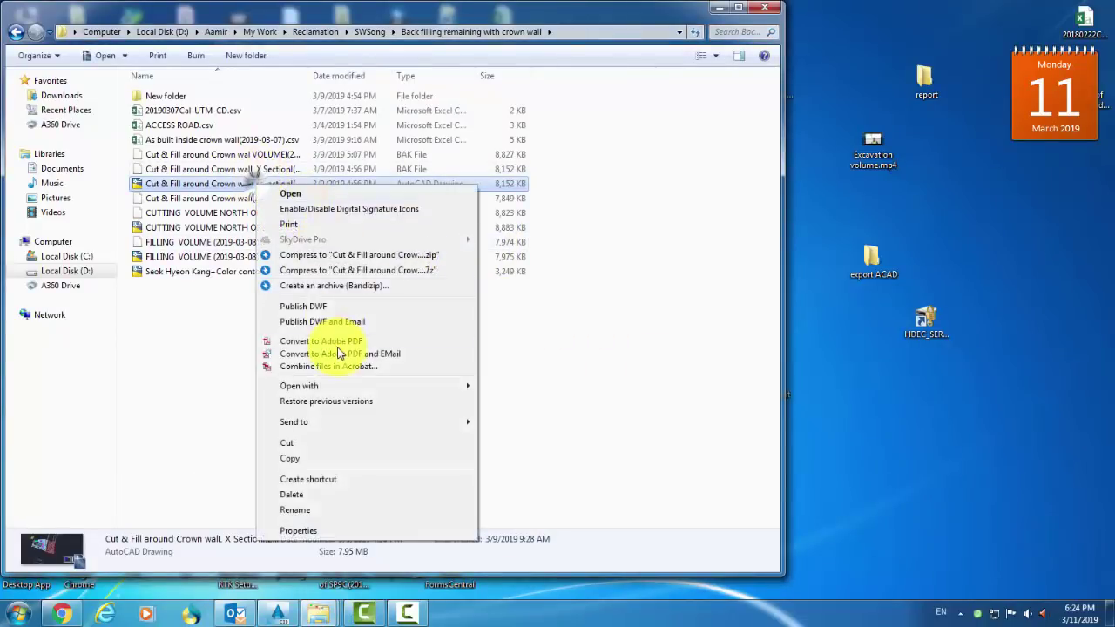
{"action": "mouse_move", "coordinate": [456, 392]}
{"action": "left_click", "coordinate": [525, 402]}
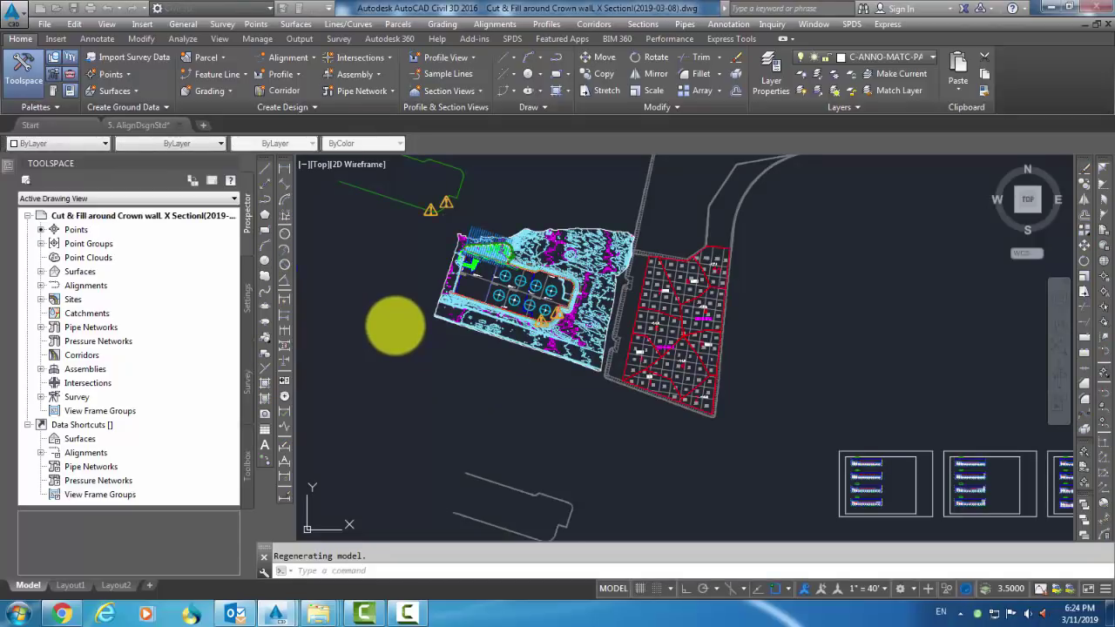
Select the rock revetments and original seabed surface around the basin and show it in the Object Viewer.
{"action": "scroll", "coordinate": [461, 279], "scroll_direction": "up", "scroll_amount": 4}
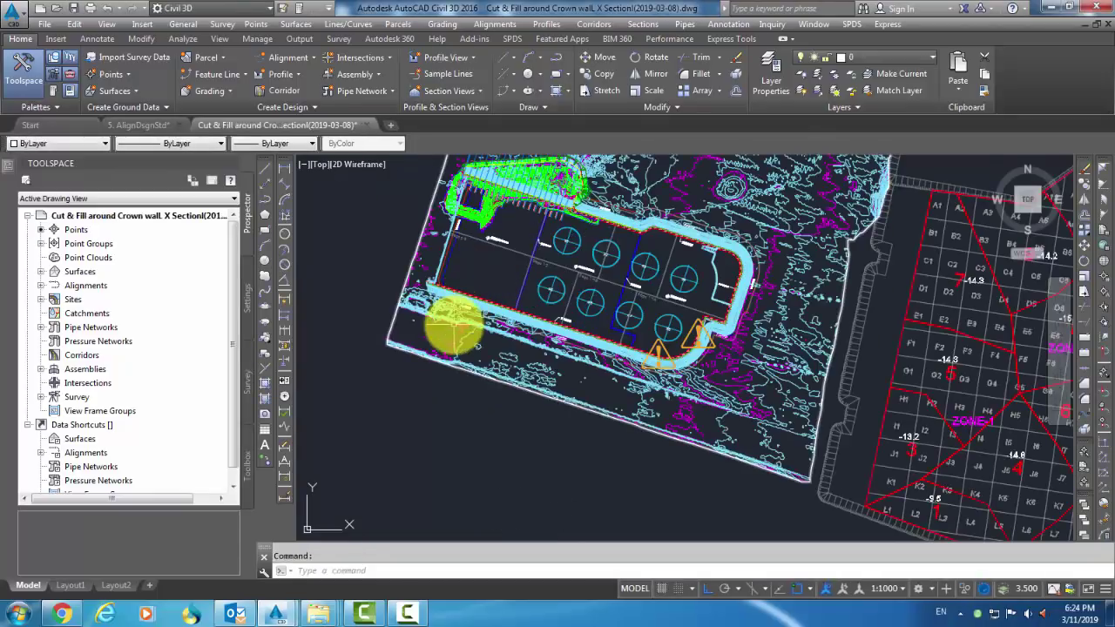
{"action": "scroll", "coordinate": [454, 327], "scroll_direction": "up", "scroll_amount": 2}
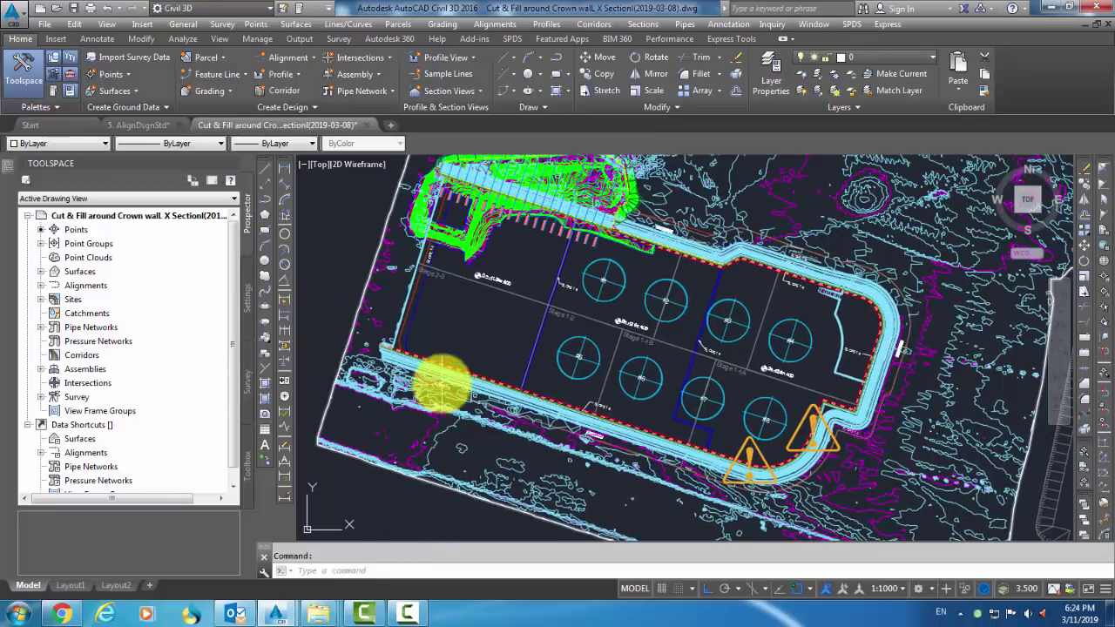
{"action": "left_click", "coordinate": [398, 378]}
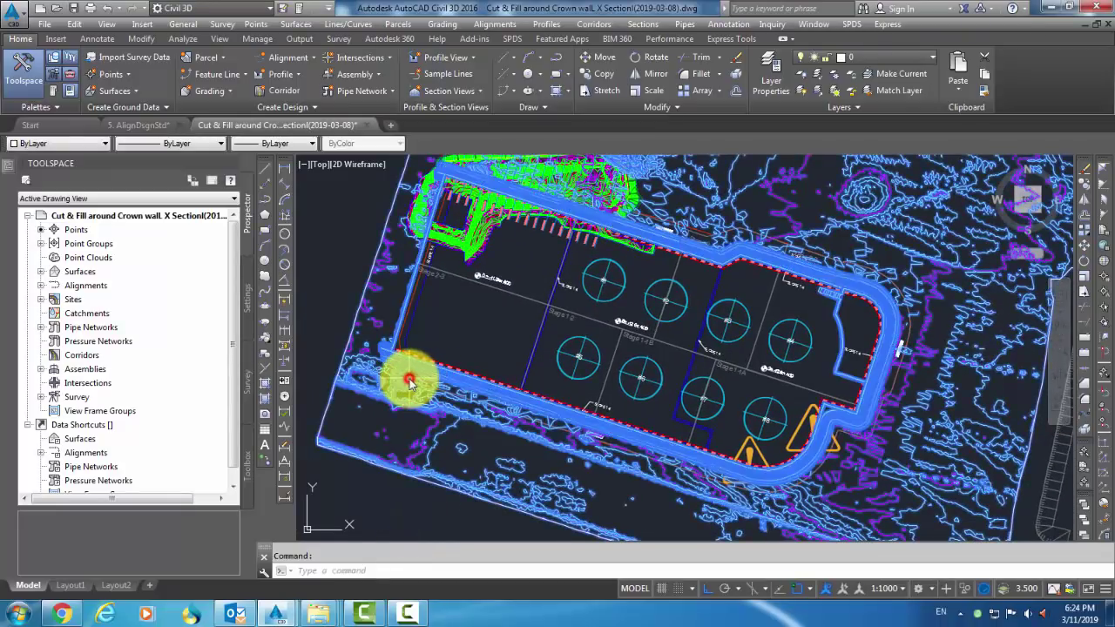
{"action": "middle_click_drag", "start_coordinate": [406, 378], "coordinate": [436, 388]}
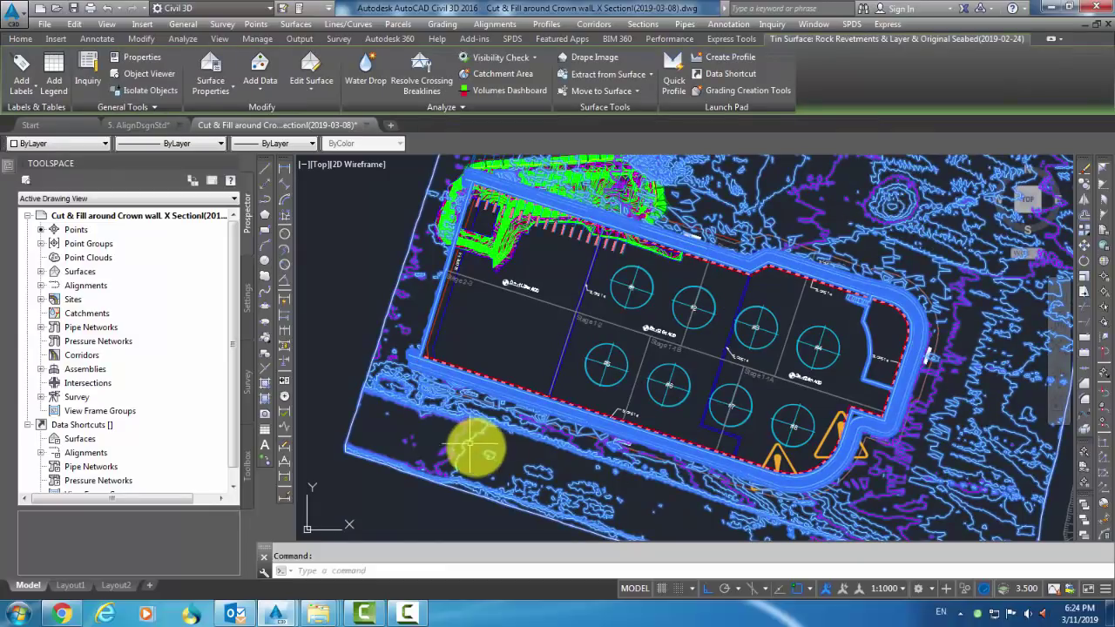
{"action": "scroll", "coordinate": [436, 360], "scroll_direction": "up", "scroll_amount": 4}
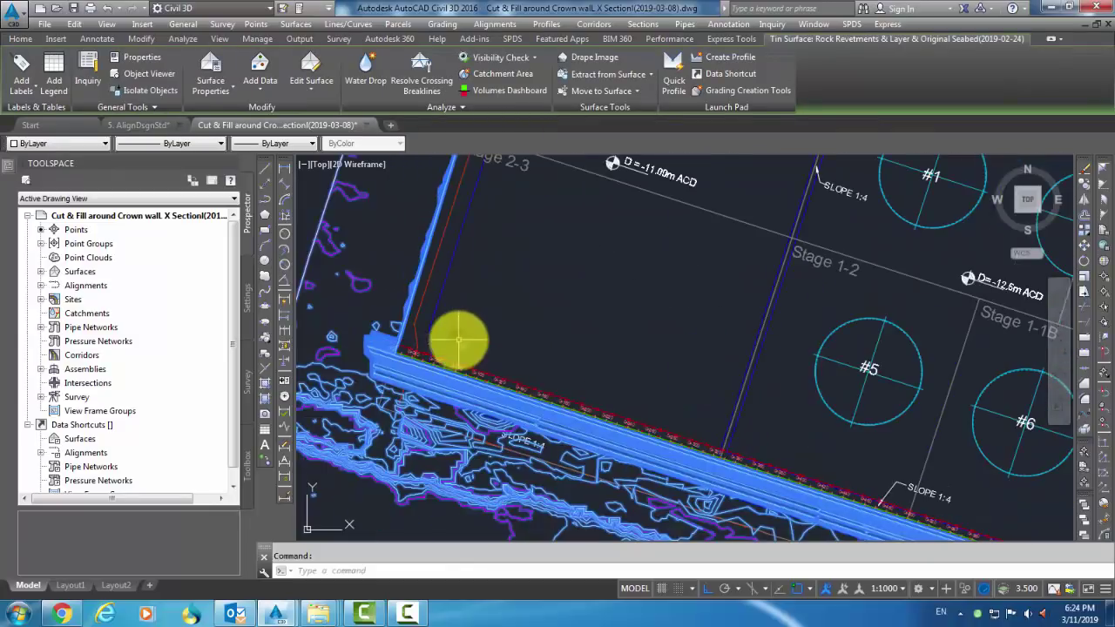
{"action": "right_click", "coordinate": [459, 340]}
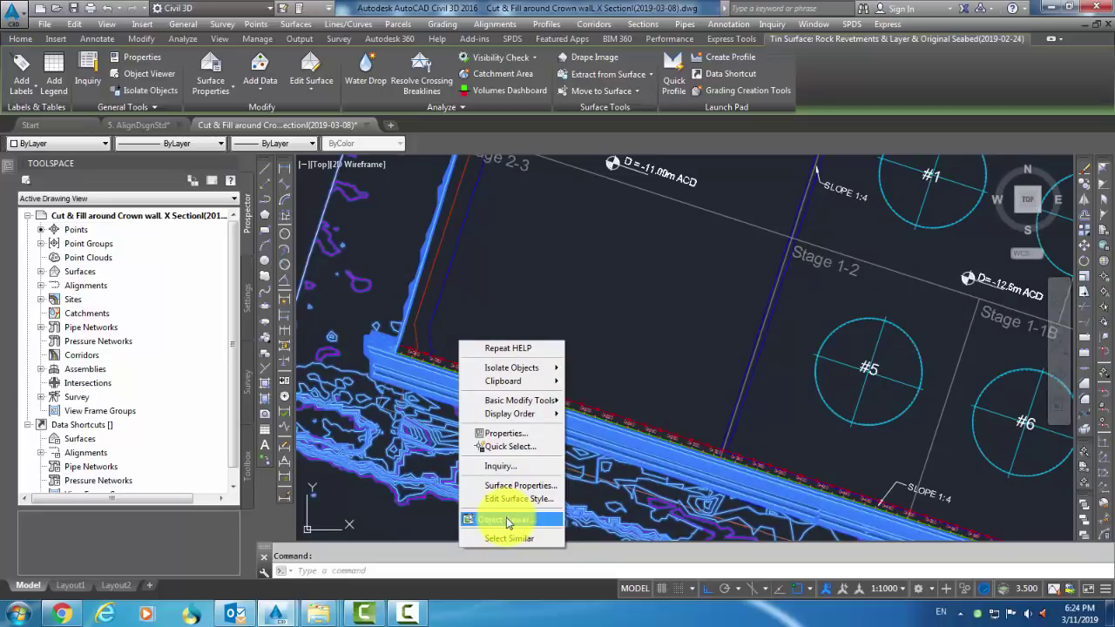
{"action": "left_click", "coordinate": [507, 521]}
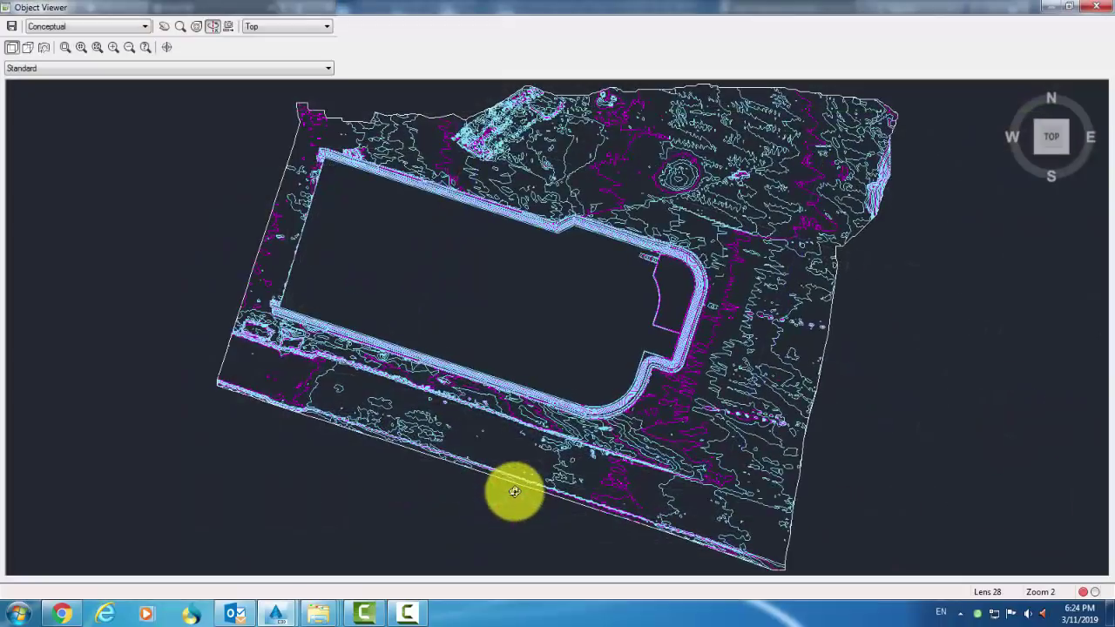
Examine the rock revetment slopes and seabed in 3D from several angles, then close the Object Viewer.
{"action": "left_click_drag", "start_coordinate": [511, 488], "coordinate": [714, 329]}
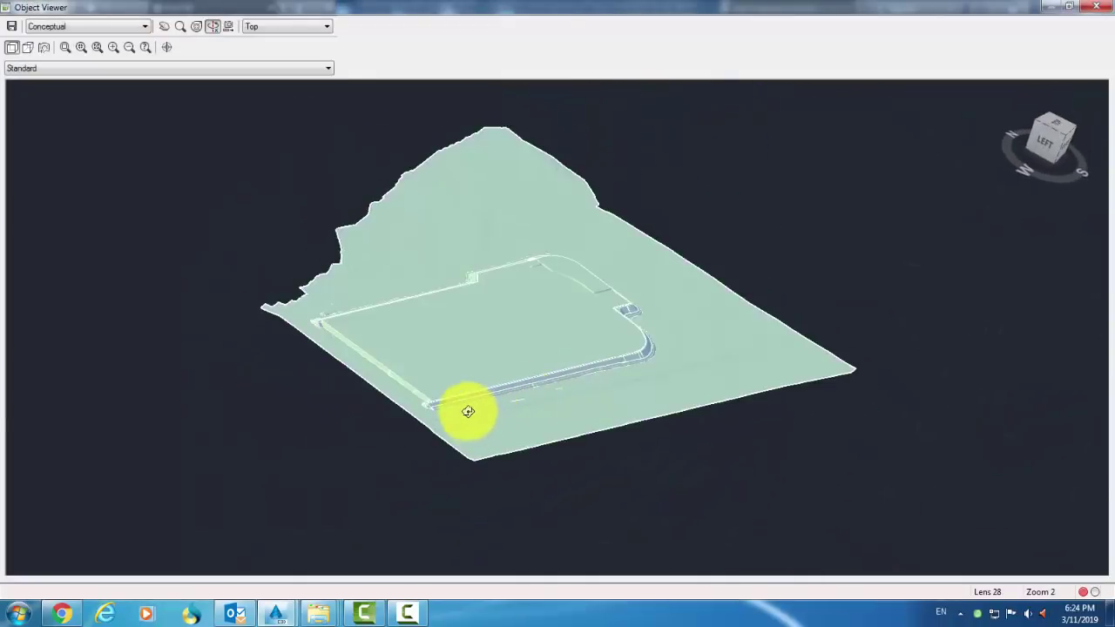
{"action": "scroll", "coordinate": [468, 411], "scroll_direction": "up", "scroll_amount": 5}
{"action": "scroll", "coordinate": [387, 411], "scroll_direction": "up", "scroll_amount": 10}
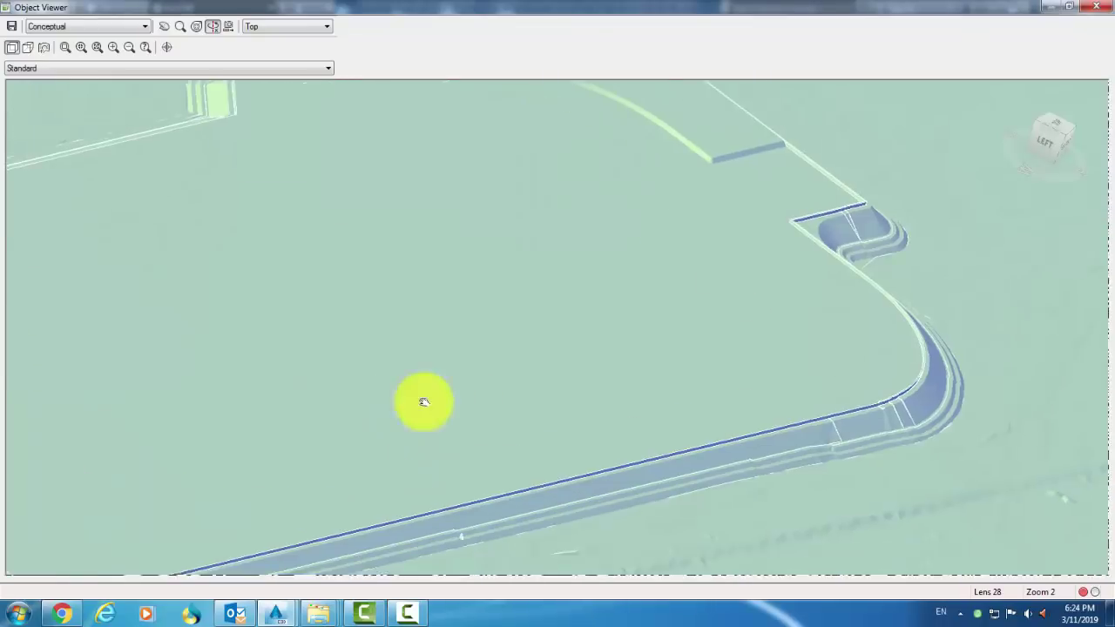
{"action": "scroll", "coordinate": [332, 416], "scroll_direction": "up", "scroll_amount": 10}
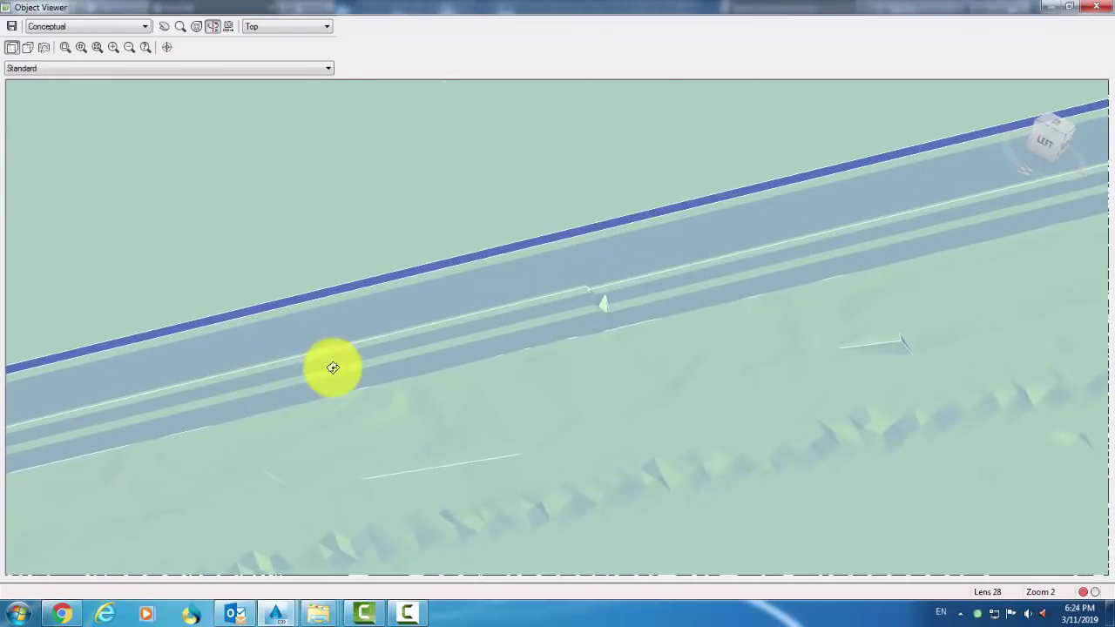
{"action": "scroll", "coordinate": [389, 407], "scroll_direction": "down", "scroll_amount": 5}
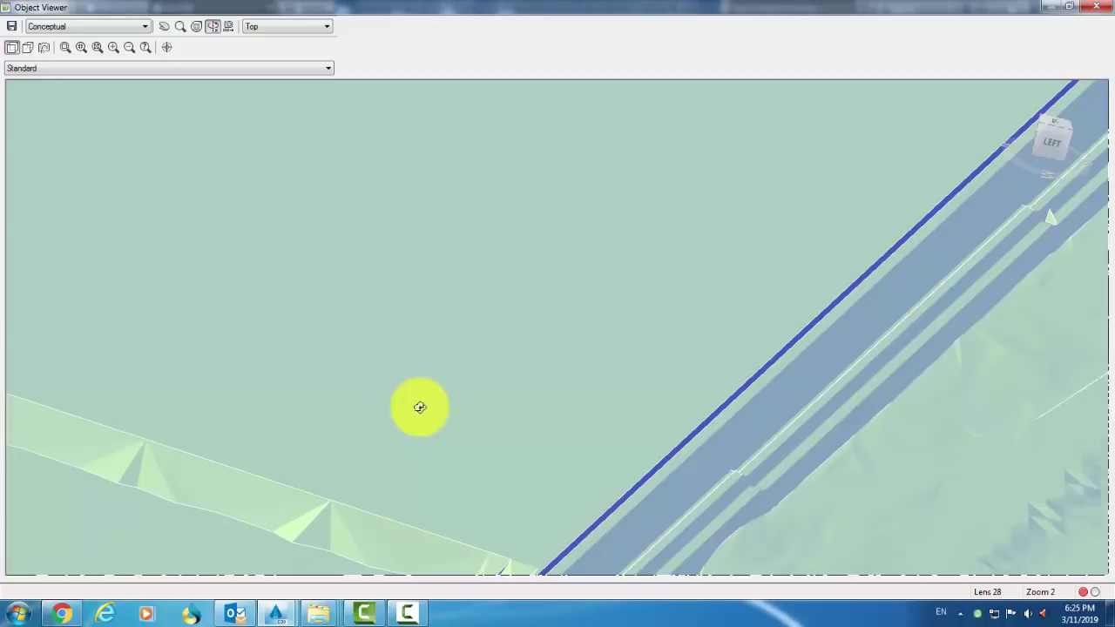
{"action": "middle_click_drag", "start_coordinate": [608, 425], "coordinate": [513, 363]}
{"action": "scroll", "coordinate": [634, 402], "scroll_direction": "up", "scroll_amount": 2}
{"action": "middle_click_drag", "start_coordinate": [624, 404], "coordinate": [421, 387]}
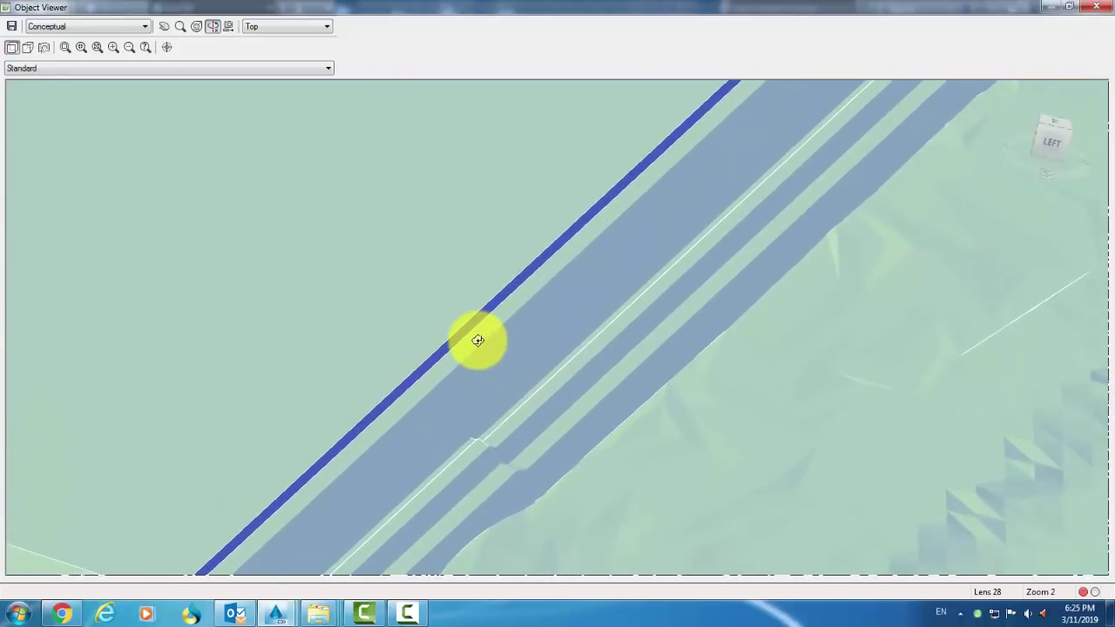
{"action": "scroll", "coordinate": [549, 392], "scroll_direction": "down", "scroll_amount": 4}
{"action": "middle_click_drag", "start_coordinate": [501, 313], "coordinate": [546, 490]}
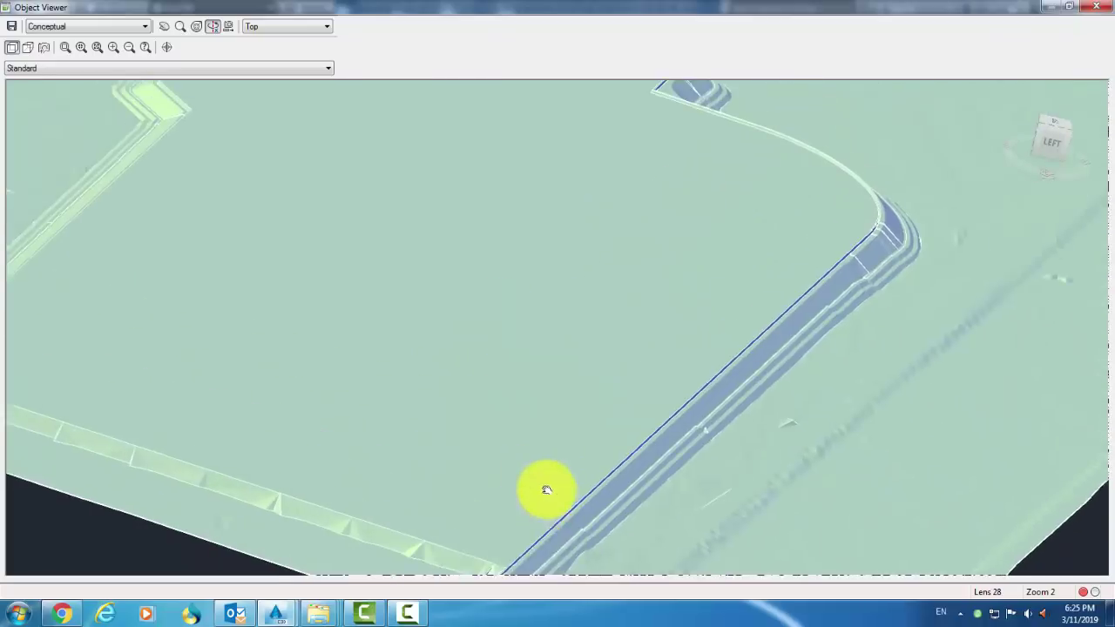
{"action": "right_click", "coordinate": [462, 331]}
{"action": "left_click", "coordinate": [471, 343]}
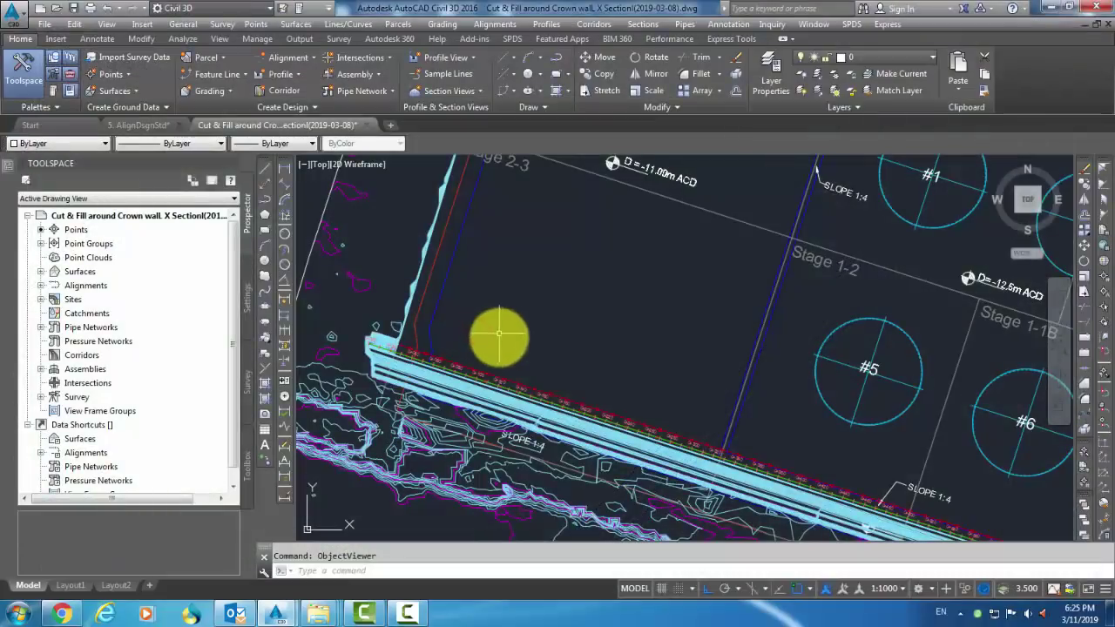
Select the green-contoured surface at the basin's northwest corner and show it in the Object Viewer.
{"action": "scroll", "coordinate": [514, 323], "scroll_direction": "down", "scroll_amount": 4}
{"action": "scroll", "coordinate": [436, 370], "scroll_direction": "up", "scroll_amount": 6}
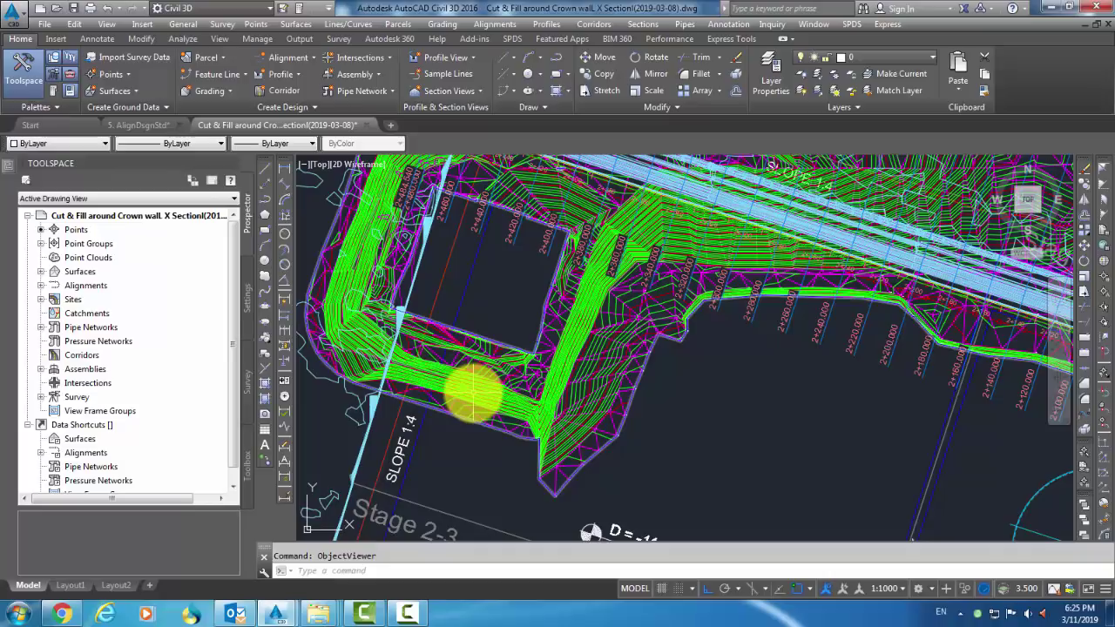
{"action": "left_click", "coordinate": [472, 389]}
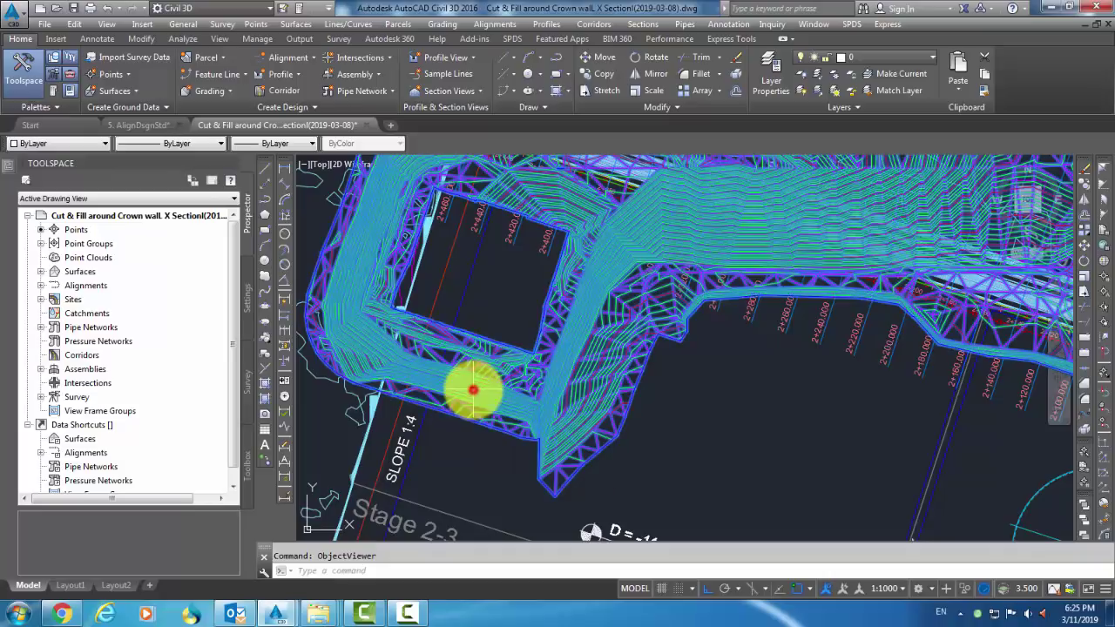
{"action": "right_click", "coordinate": [478, 381]}
{"action": "left_click", "coordinate": [527, 357]}
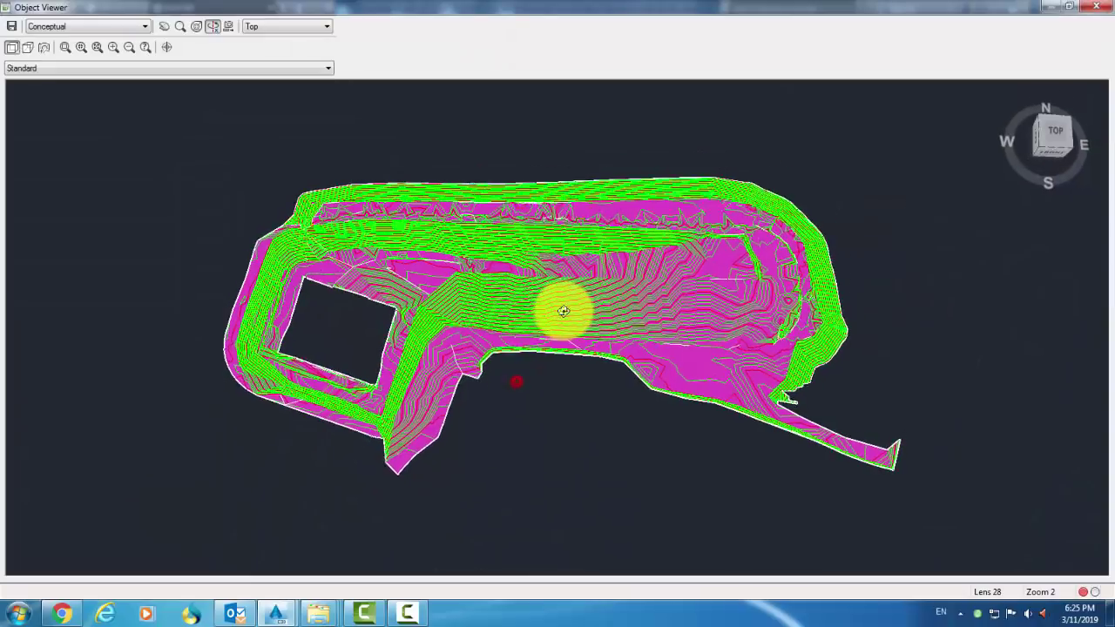
Examine the northwest corner surface's embankment and slopes in 3D, then close the Object Viewer.
{"action": "left_click_drag", "start_coordinate": [564, 311], "coordinate": [625, 291]}
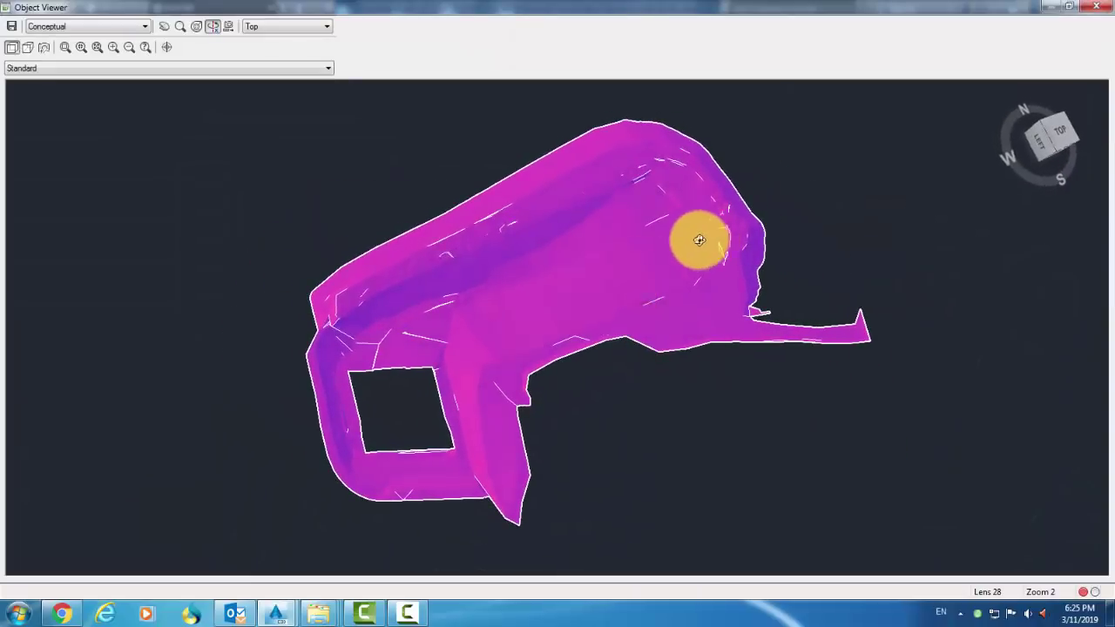
{"action": "left_click_drag", "start_coordinate": [515, 278], "coordinate": [369, 455]}
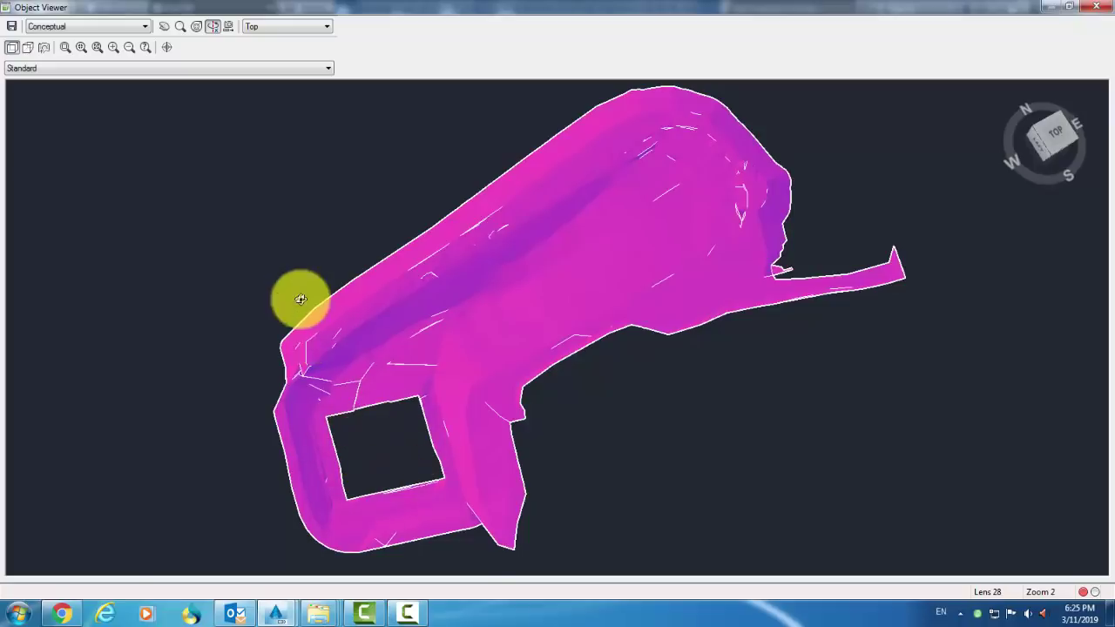
{"action": "scroll", "coordinate": [325, 351], "scroll_direction": "up", "scroll_amount": 2}
{"action": "scroll", "coordinate": [423, 406], "scroll_direction": "up", "scroll_amount": 1}
{"action": "scroll", "coordinate": [434, 398], "scroll_direction": "up", "scroll_amount": 1}
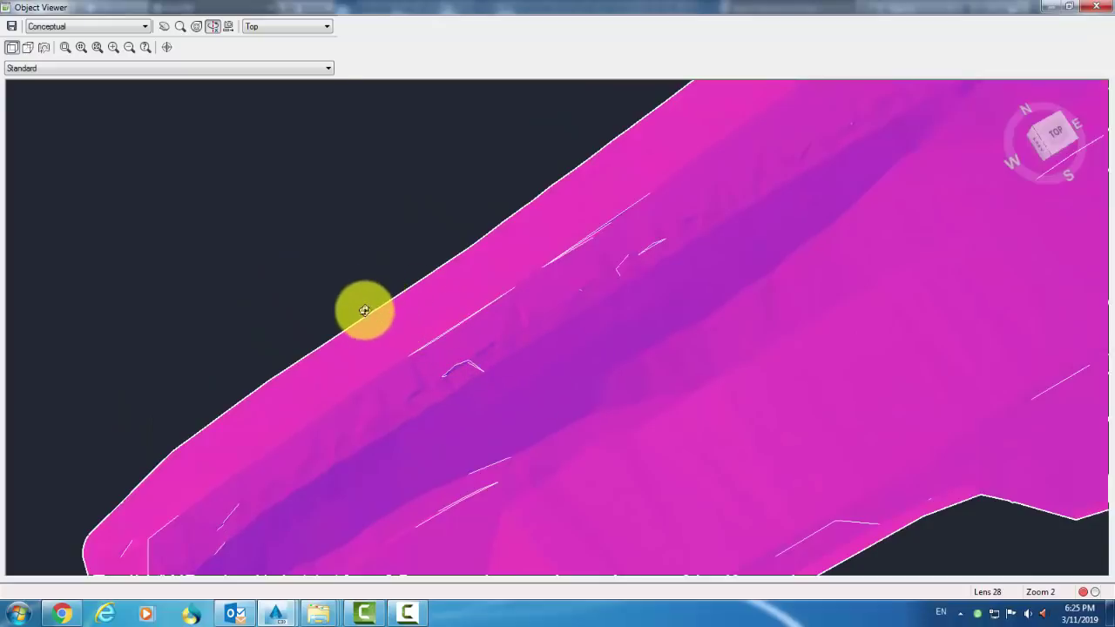
{"action": "scroll", "coordinate": [366, 301], "scroll_direction": "down", "scroll_amount": 5}
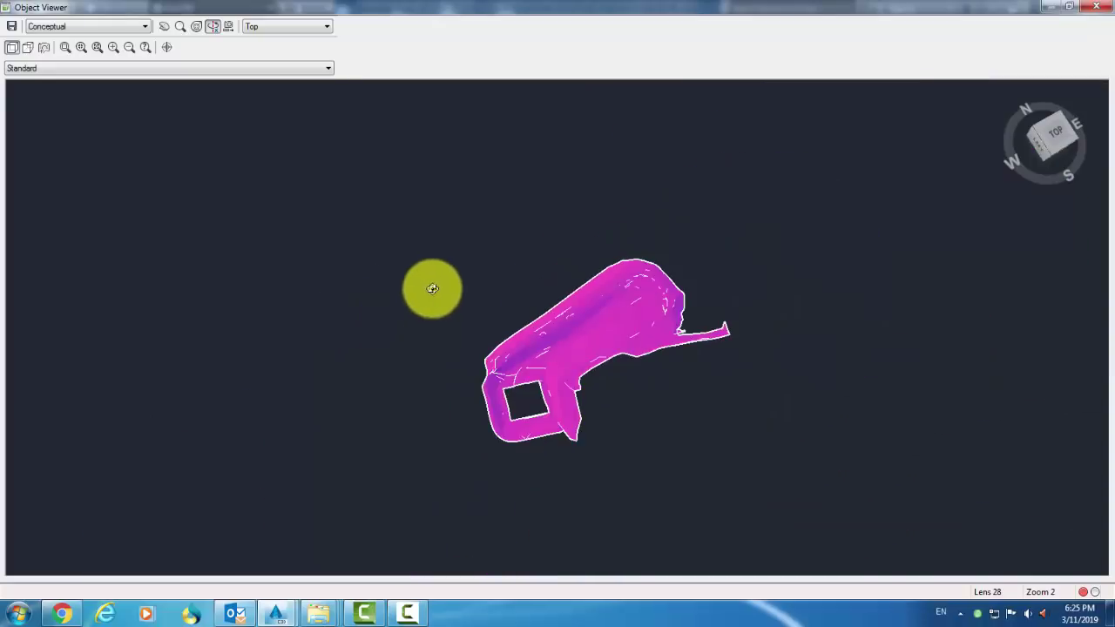
{"action": "right_click", "coordinate": [440, 266]}
{"action": "left_click", "coordinate": [456, 278]}
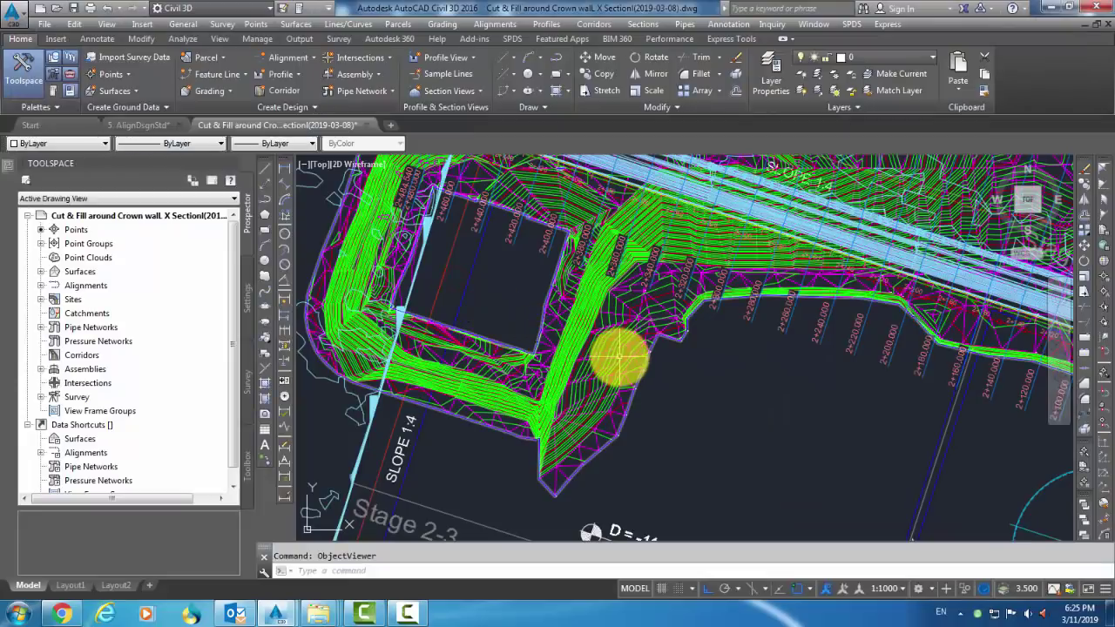
Switch to Chrome and view the YouTube comments page.
{"action": "middle_click_drag", "start_coordinate": [620, 359], "coordinate": [406, 402]}
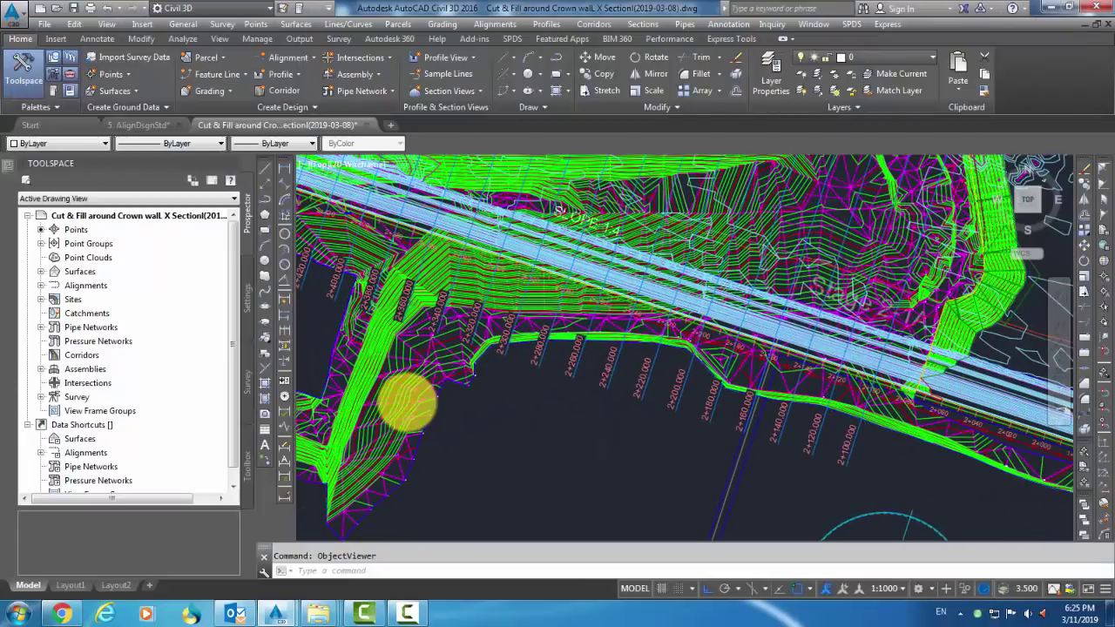
{"action": "left_click", "coordinate": [61, 614]}
{"action": "left_click", "coordinate": [608, 11]}
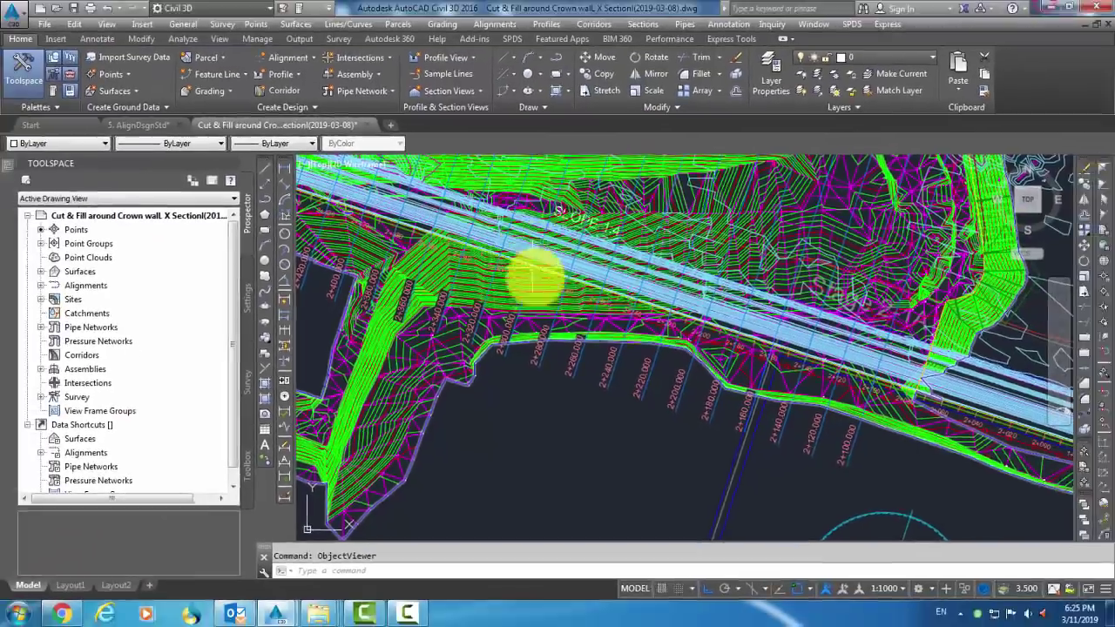
Return to Civil 3D and examine the sample lines around stations 2+100 to 2+160 along the crown wall.
{"action": "scroll", "coordinate": [510, 343], "scroll_direction": "down", "scroll_amount": 3}
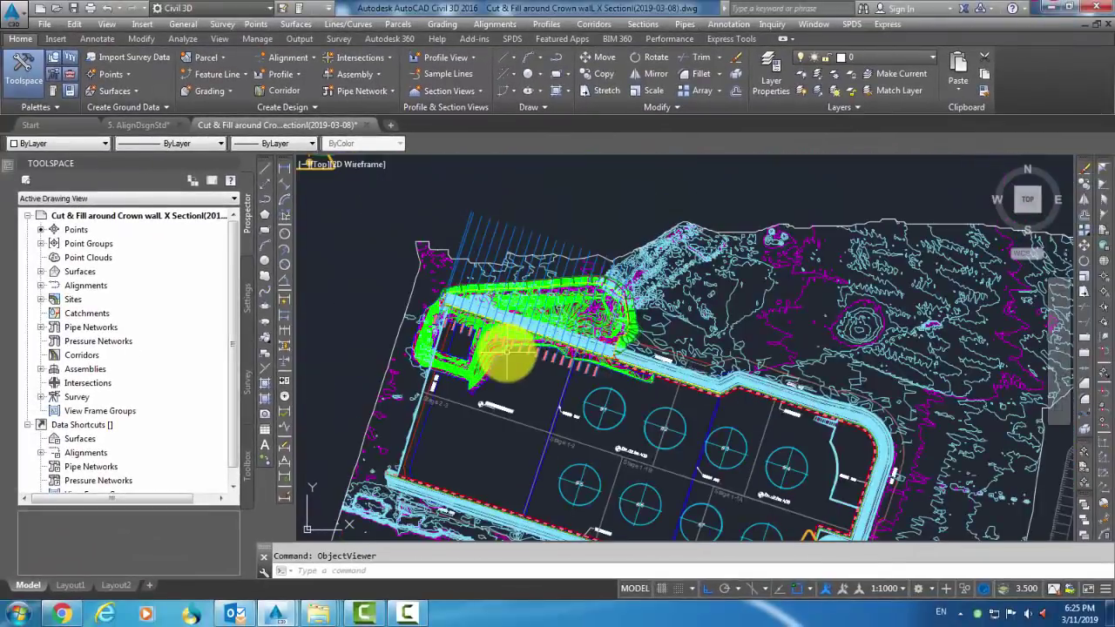
{"action": "scroll", "coordinate": [569, 372], "scroll_direction": "up", "scroll_amount": 6}
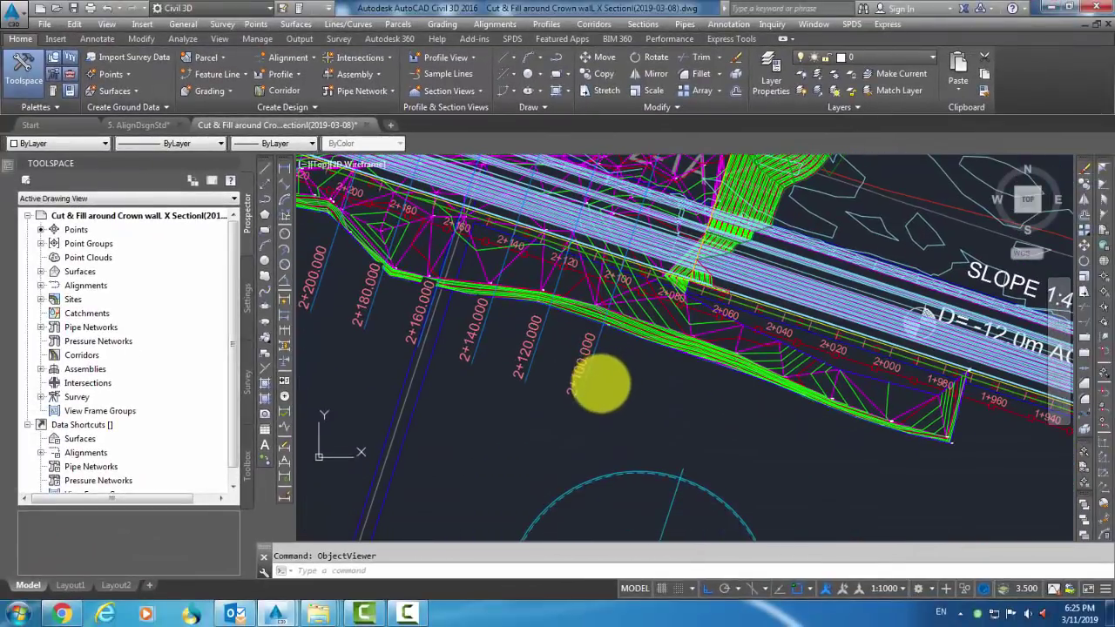
{"action": "scroll", "coordinate": [584, 381], "scroll_direction": "up", "scroll_amount": 4}
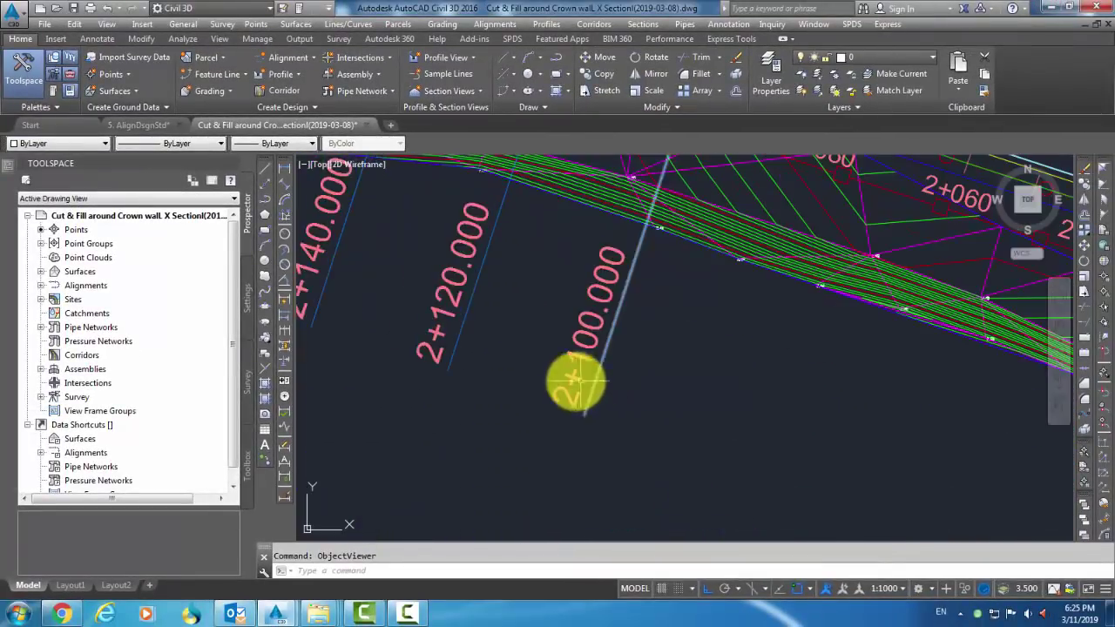
{"action": "scroll", "coordinate": [415, 319], "scroll_direction": "down", "scroll_amount": 6}
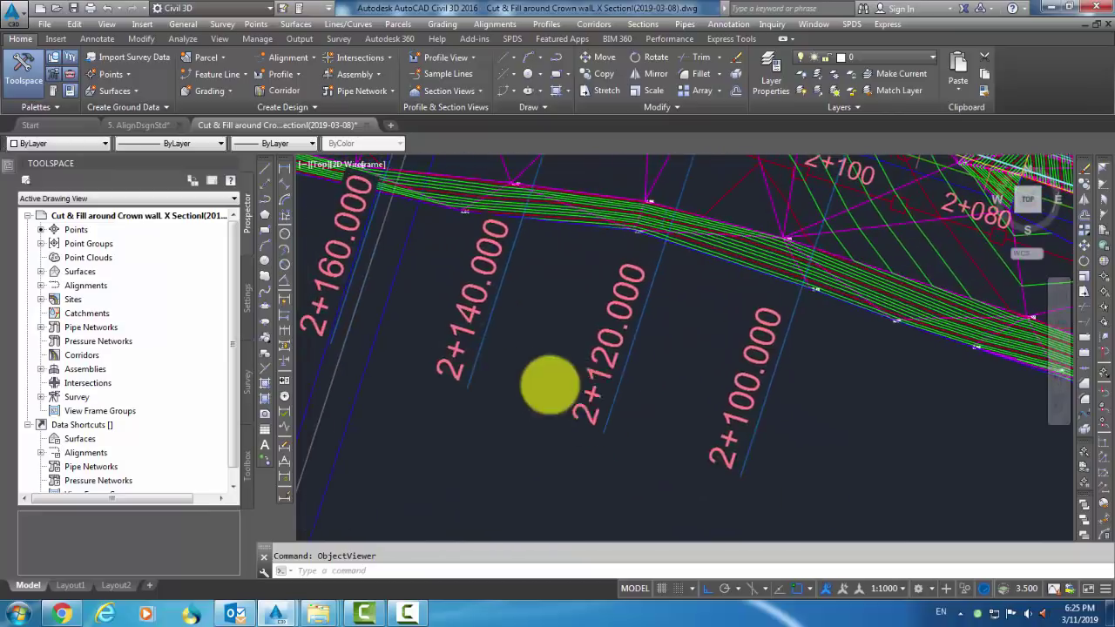
{"action": "scroll", "coordinate": [462, 327], "scroll_direction": "down", "scroll_amount": 5}
Examine the cross section view for station 2+100.00 in the section sheets.
{"action": "middle_click_drag", "start_coordinate": [664, 428], "coordinate": [127, 181]}
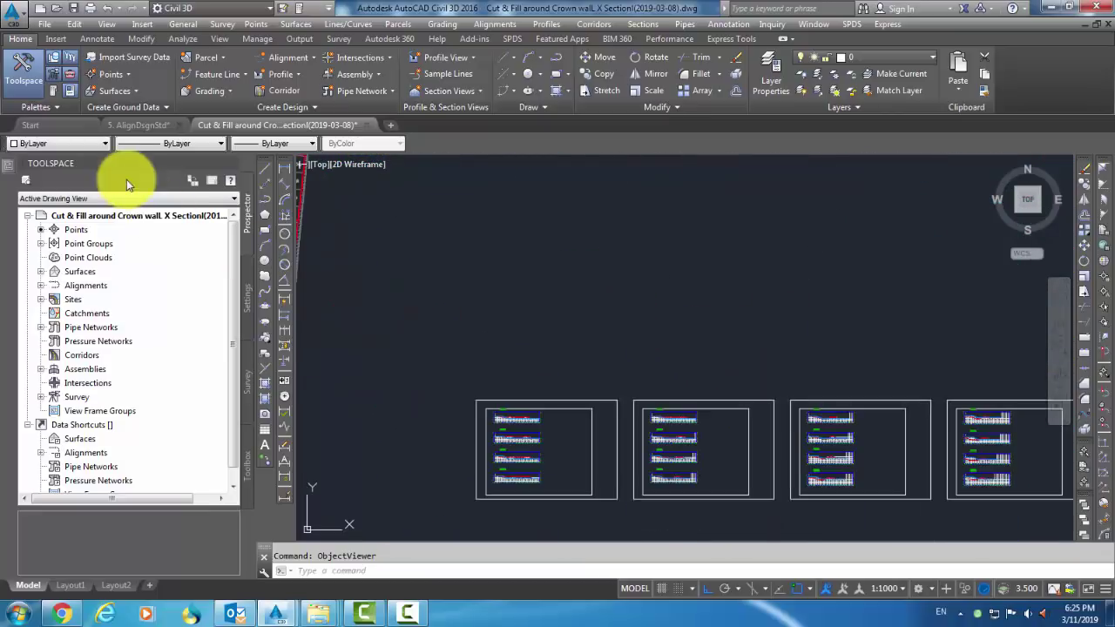
{"action": "scroll", "coordinate": [500, 425], "scroll_direction": "up", "scroll_amount": 5}
{"action": "scroll", "coordinate": [463, 357], "scroll_direction": "up", "scroll_amount": 6}
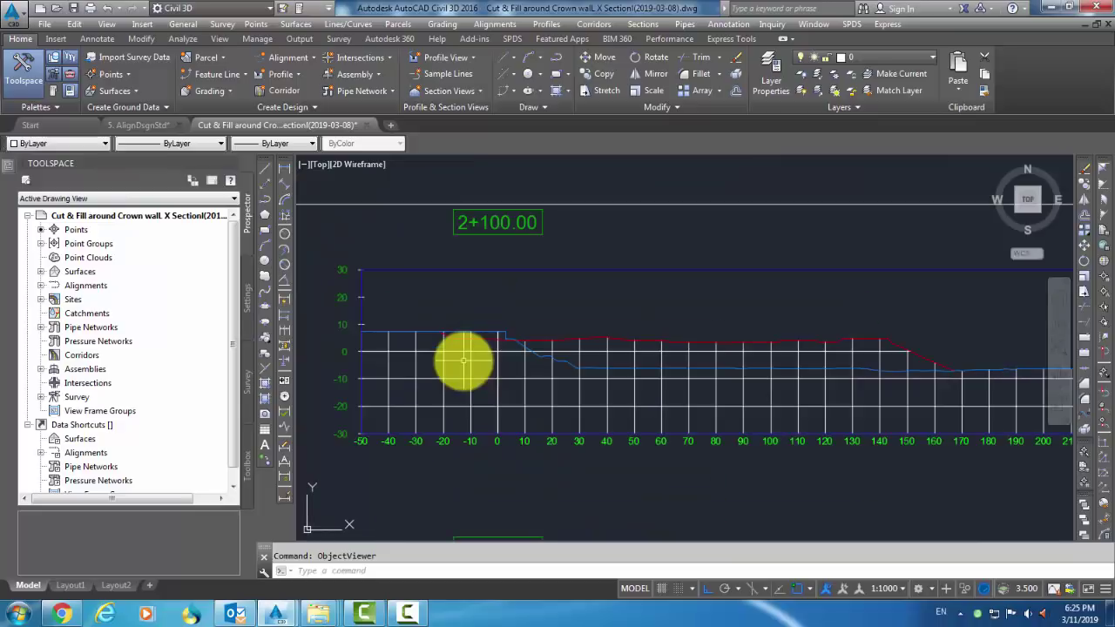
Compare the two surface lines along the full width of the station 2+100.00 section view.
{"action": "scroll", "coordinate": [413, 335], "scroll_direction": "up", "scroll_amount": 2}
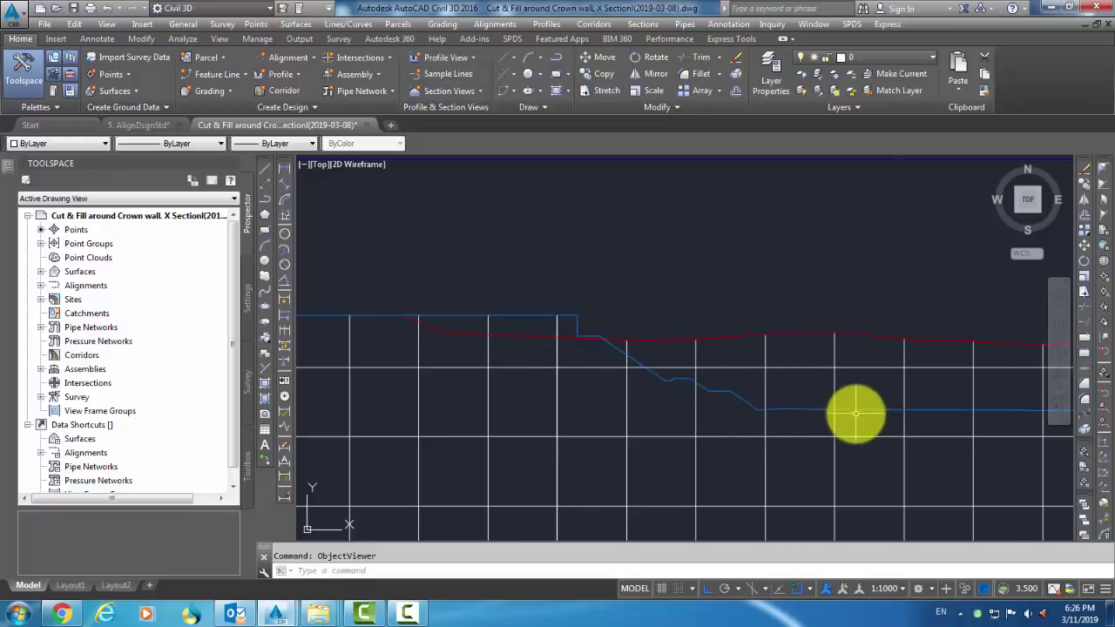
{"action": "middle_click_drag", "start_coordinate": [847, 411], "coordinate": [584, 381]}
{"action": "middle_click_drag", "start_coordinate": [825, 386], "coordinate": [447, 383]}
{"action": "scroll", "coordinate": [729, 378], "scroll_direction": "down", "scroll_amount": 2}
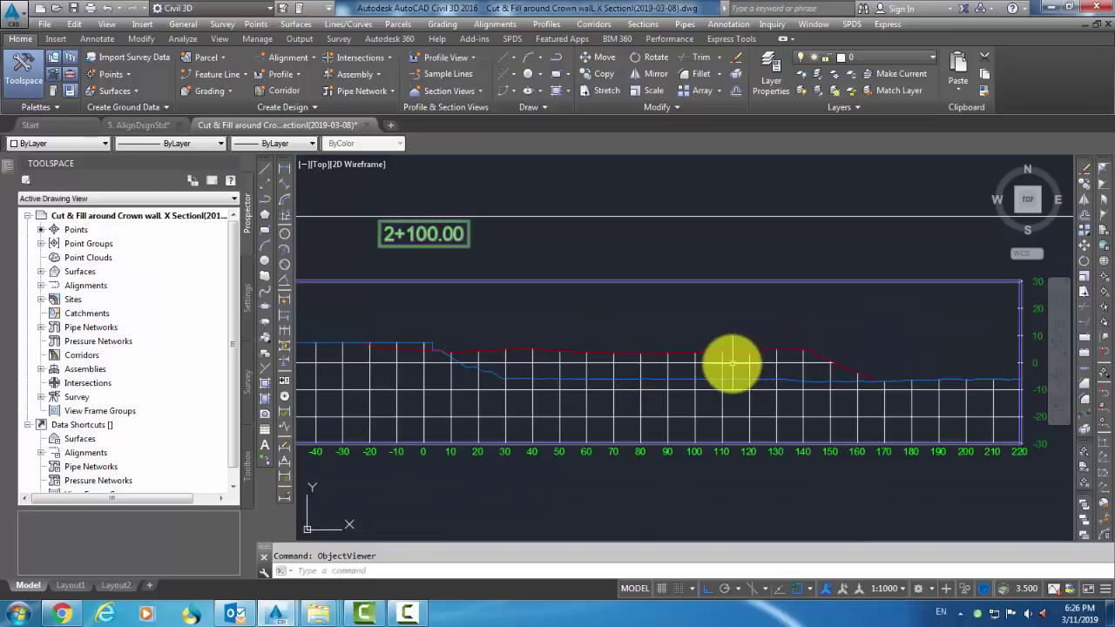
{"action": "scroll", "coordinate": [531, 353], "scroll_direction": "down", "scroll_amount": 3}
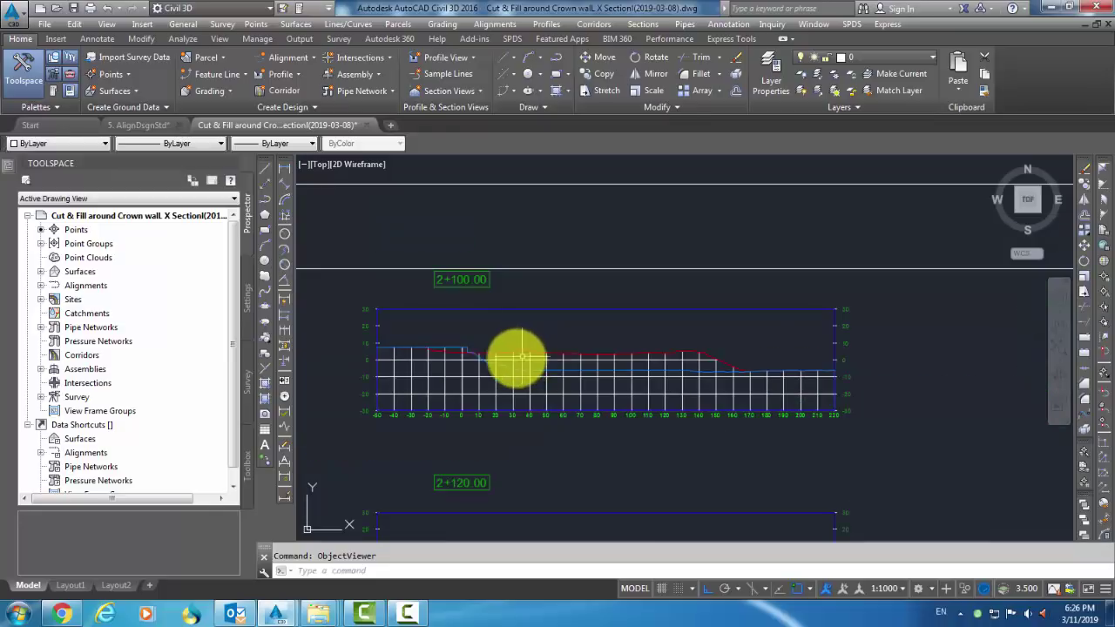
{"action": "middle_click_drag", "start_coordinate": [685, 378], "coordinate": [257, 336]}
{"action": "scroll", "coordinate": [398, 326], "scroll_direction": "down", "scroll_amount": 2}
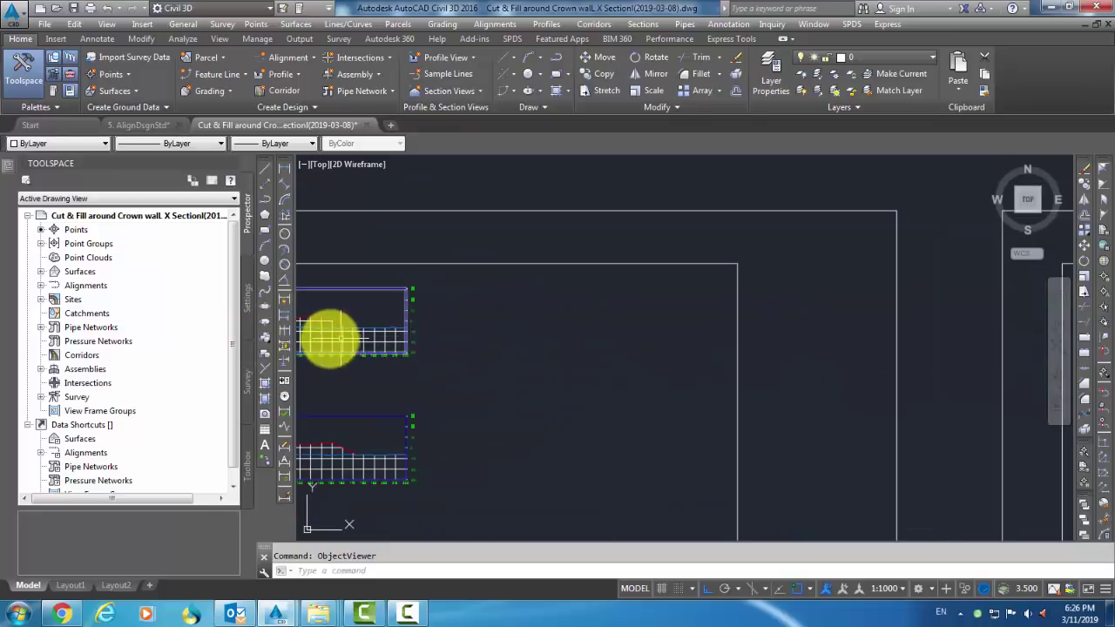
{"action": "mouse_move", "coordinate": [326, 336]}
{"action": "middle_mouse_down"}
{"action": "mouse_move", "coordinate": [489, 345]}
{"action": "mouse_move", "coordinate": [542, 326]}
{"action": "middle_mouse_up"}
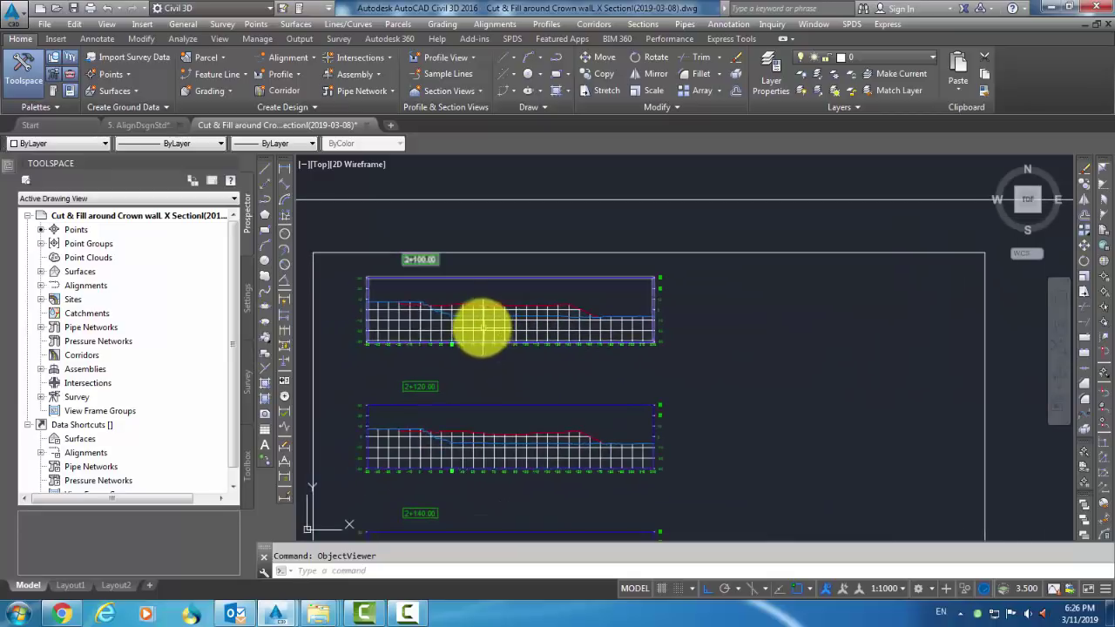
{"action": "scroll", "coordinate": [529, 315], "scroll_direction": "up", "scroll_amount": 4}
{"action": "scroll", "coordinate": [528, 316], "scroll_direction": "down", "scroll_amount": 2}
{"action": "scroll", "coordinate": [423, 319], "scroll_direction": "up", "scroll_amount": 2}
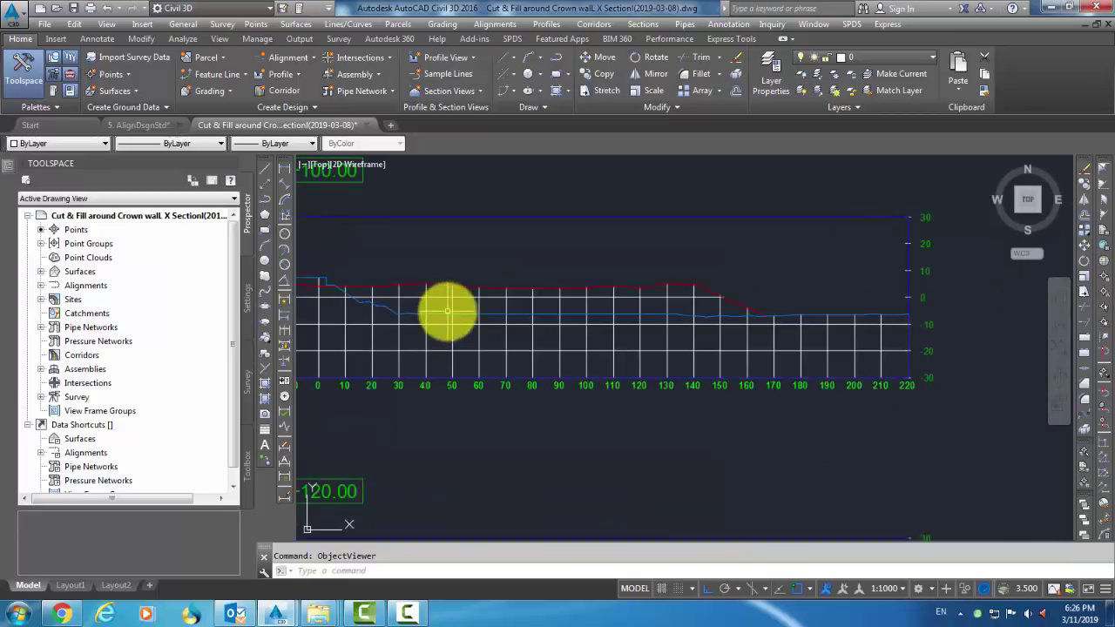
{"action": "middle_click_drag", "start_coordinate": [496, 319], "coordinate": [583, 336]}
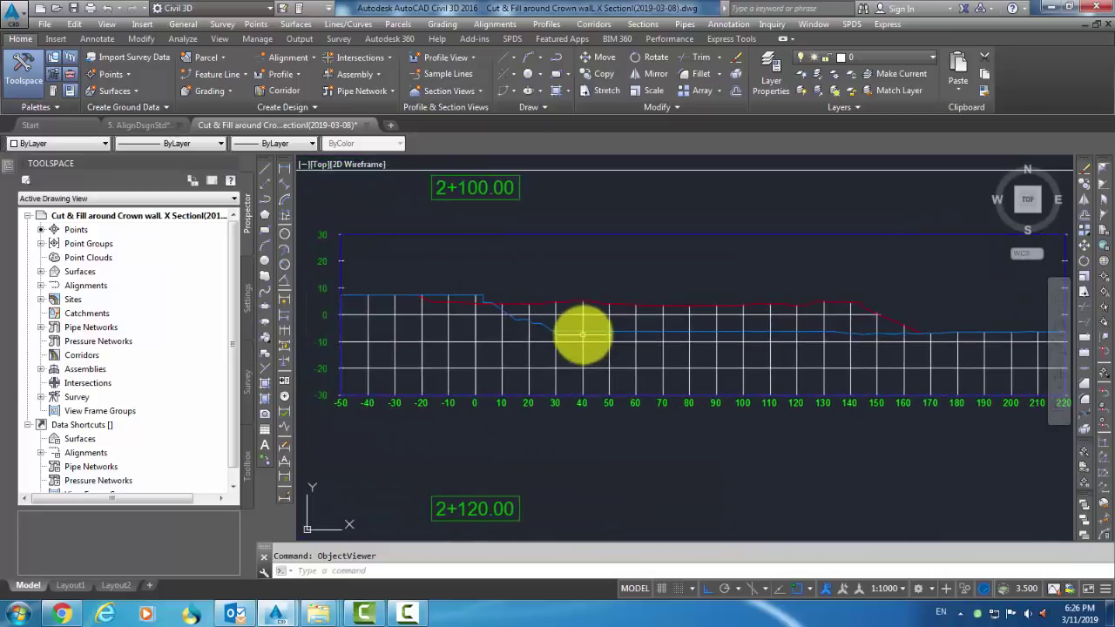
Select the sample line at station 2+240.000 in the plan and open its sample line group properties.
{"action": "scroll", "coordinate": [582, 334], "scroll_direction": "down", "scroll_amount": 6}
{"action": "middle_click_drag", "start_coordinate": [386, 285], "coordinate": [735, 386]}
{"action": "scroll", "coordinate": [423, 262], "scroll_direction": "up", "scroll_amount": 4}
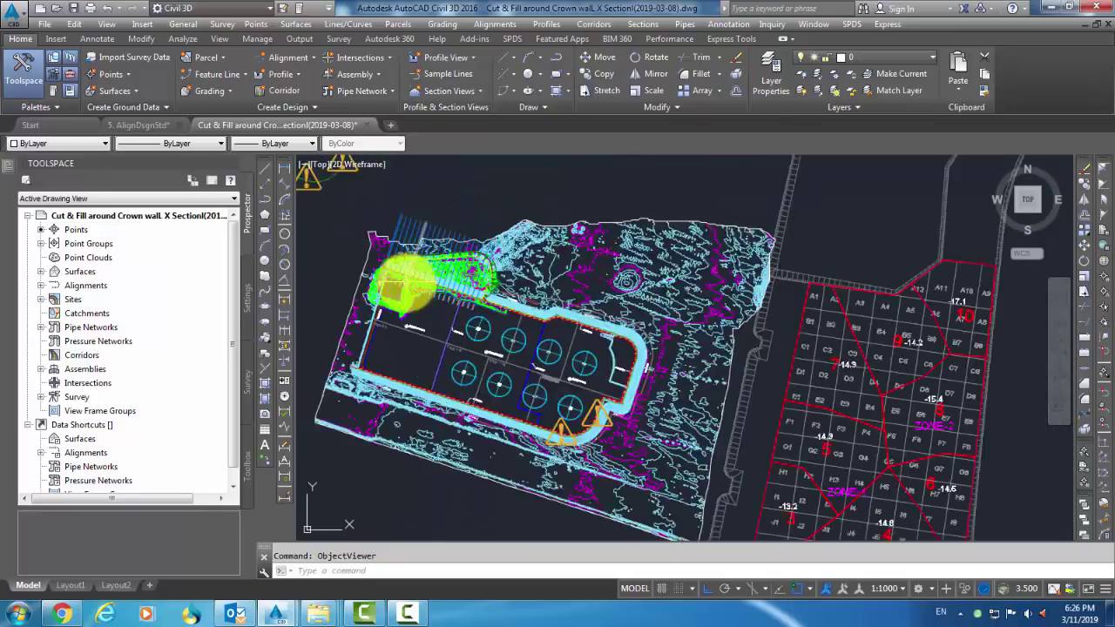
{"action": "scroll", "coordinate": [418, 296], "scroll_direction": "up", "scroll_amount": 6}
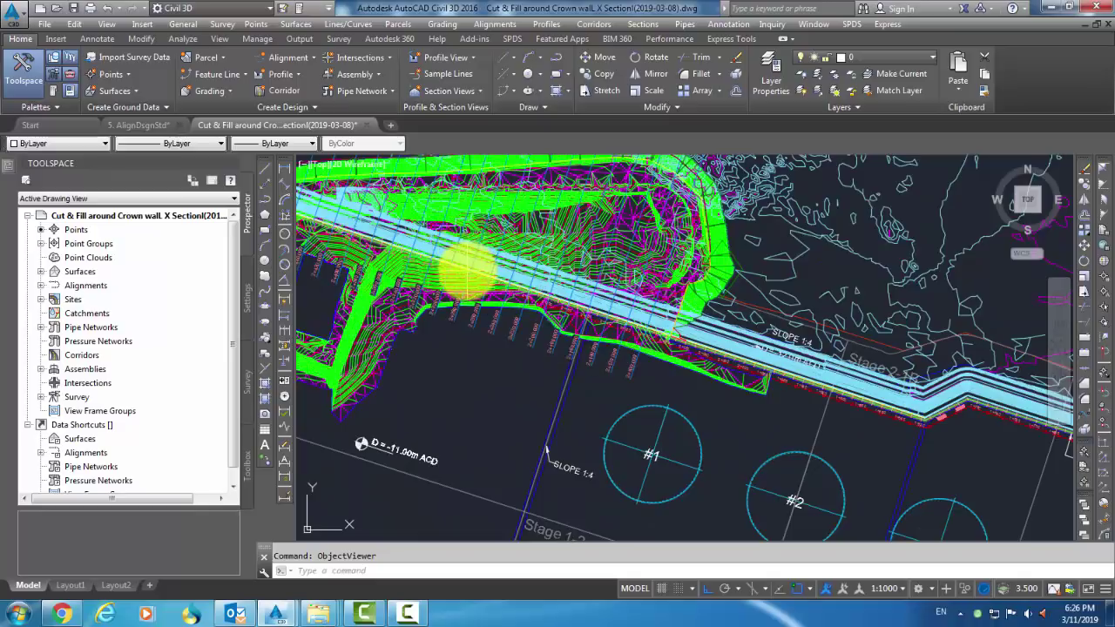
{"action": "scroll", "coordinate": [492, 309], "scroll_direction": "up", "scroll_amount": 6}
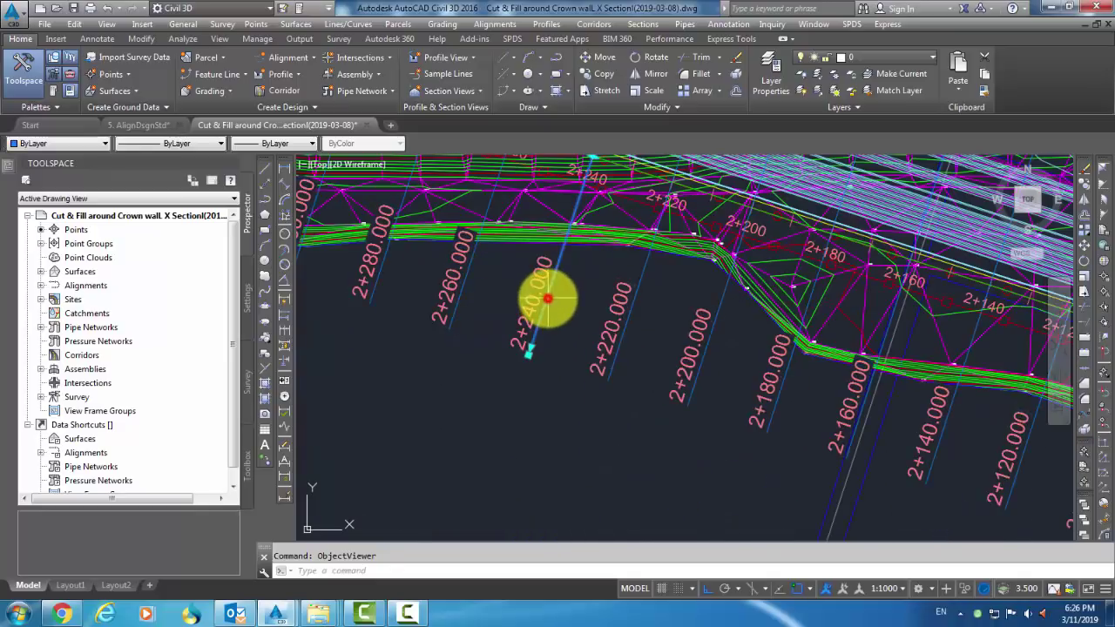
{"action": "left_click", "coordinate": [548, 299]}
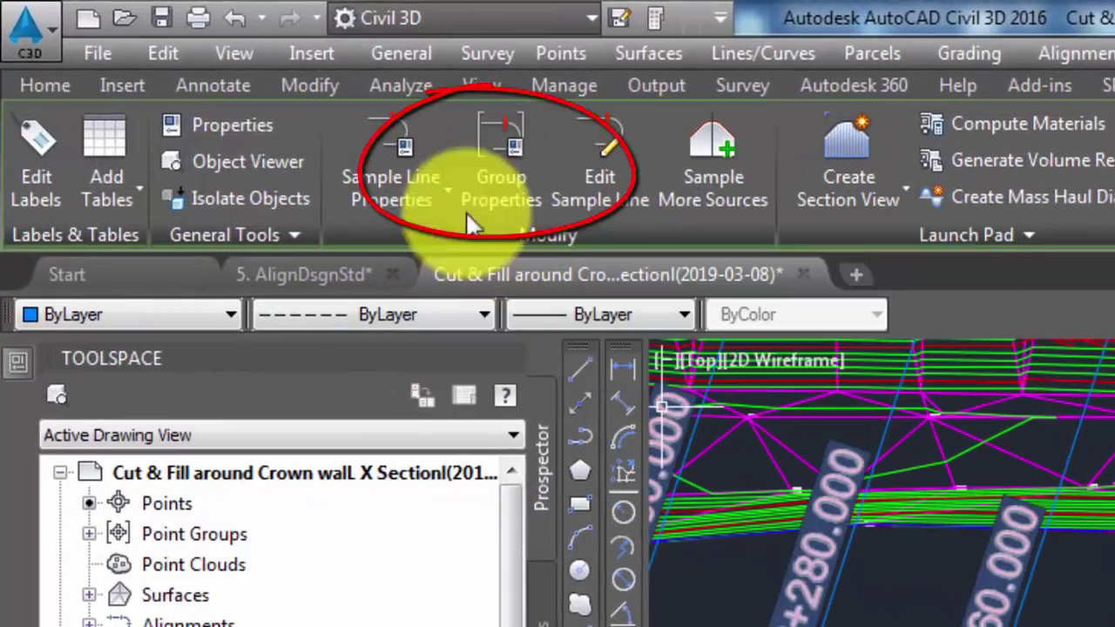
{"action": "left_click", "coordinate": [483, 162]}
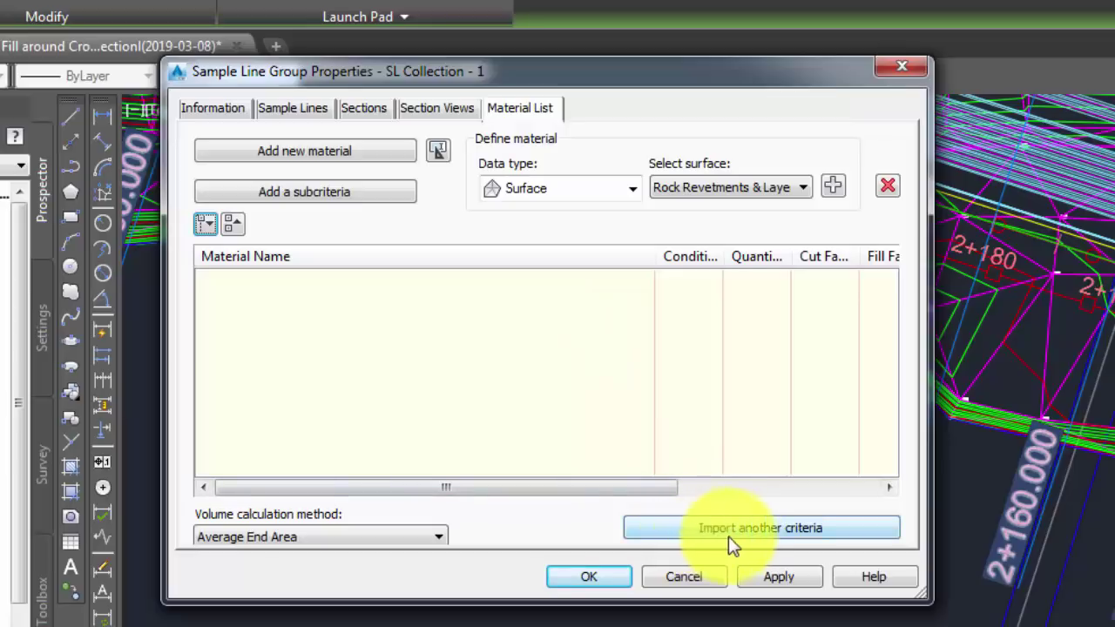
Import the Cut and Fill quantity takeoff criteria into the sample line group's material list.
{"action": "left_click", "coordinate": [792, 529]}
{"action": "left_click", "coordinate": [579, 324]}
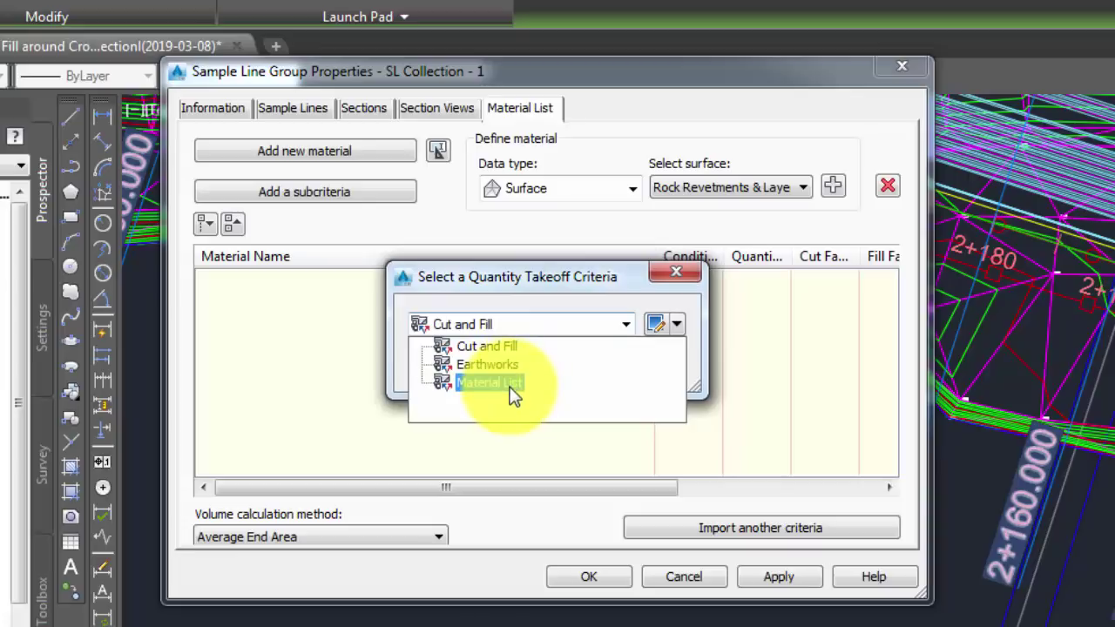
{"action": "left_click", "coordinate": [502, 347]}
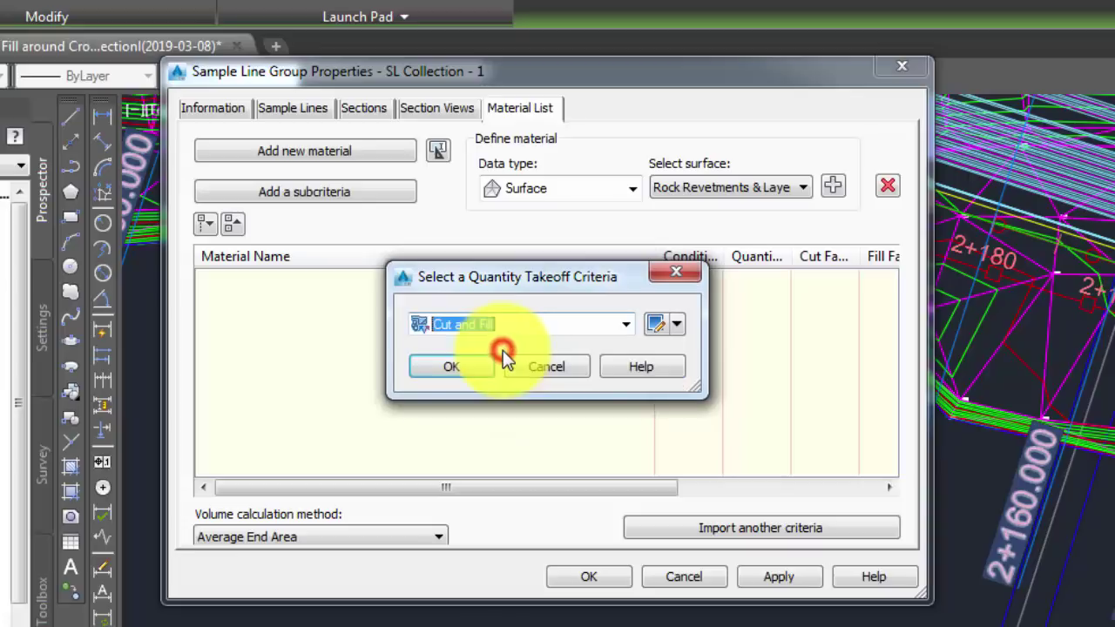
{"action": "left_click", "coordinate": [453, 369]}
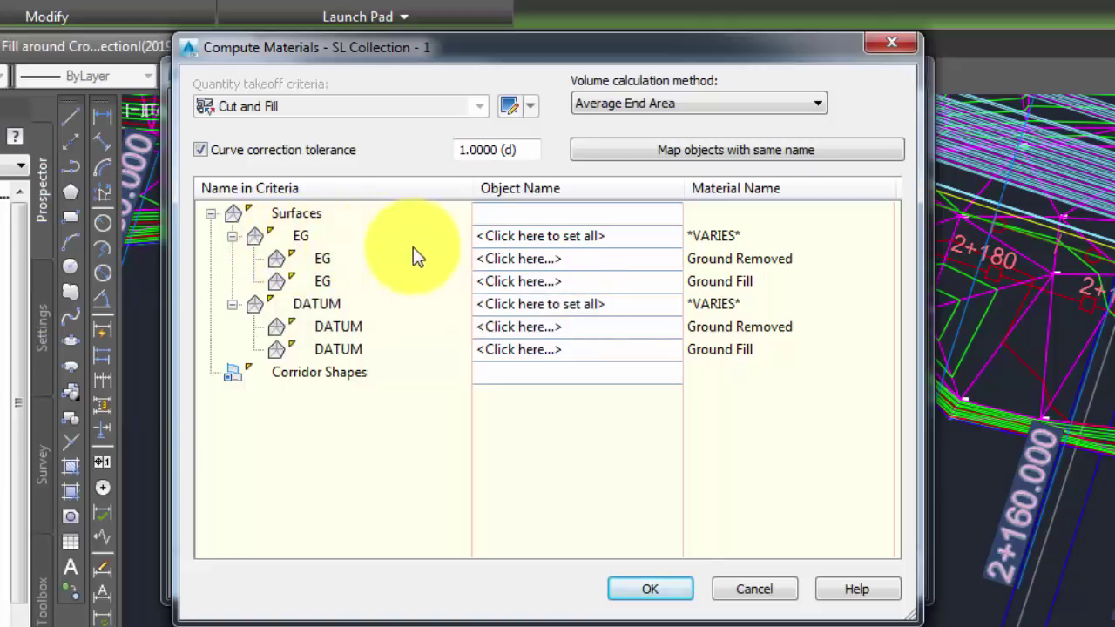
Map all EG surfaces to As built and all DATUM surfaces to Rock Revetments & Layer & Original Seabed(2019-02-24), and compute the materials.
{"action": "left_click", "coordinate": [619, 239]}
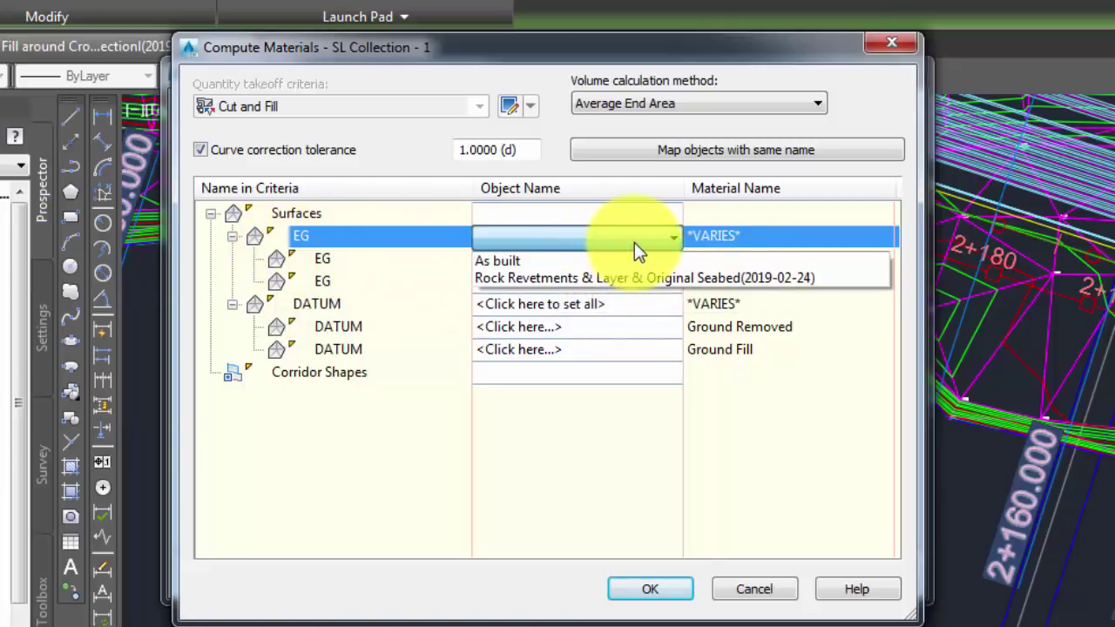
{"action": "left_click", "coordinate": [514, 263]}
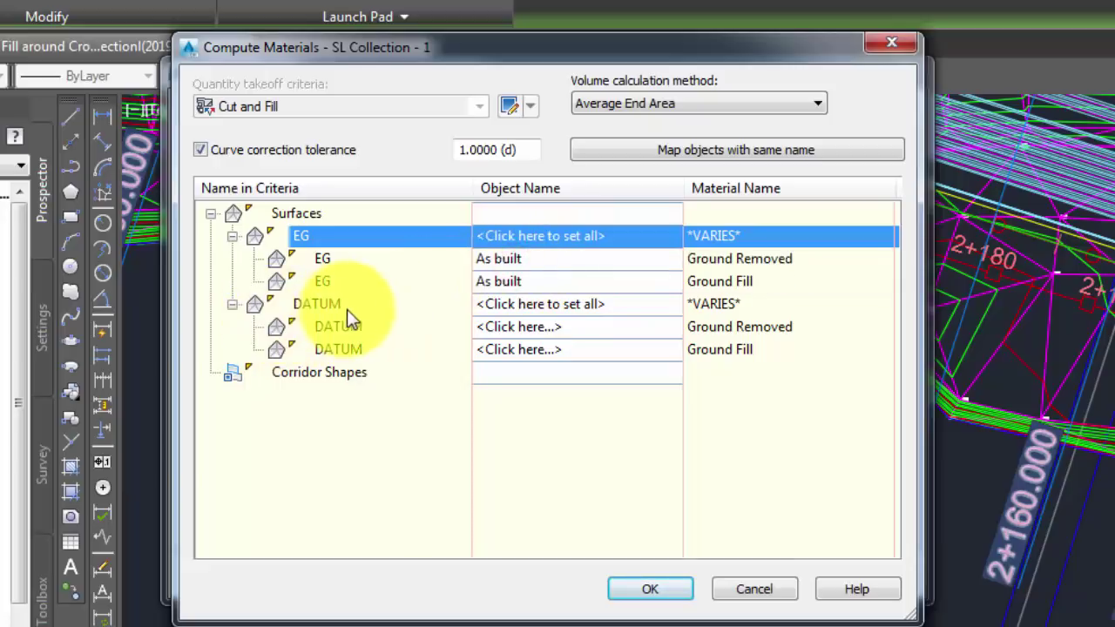
{"action": "left_click", "coordinate": [596, 305]}
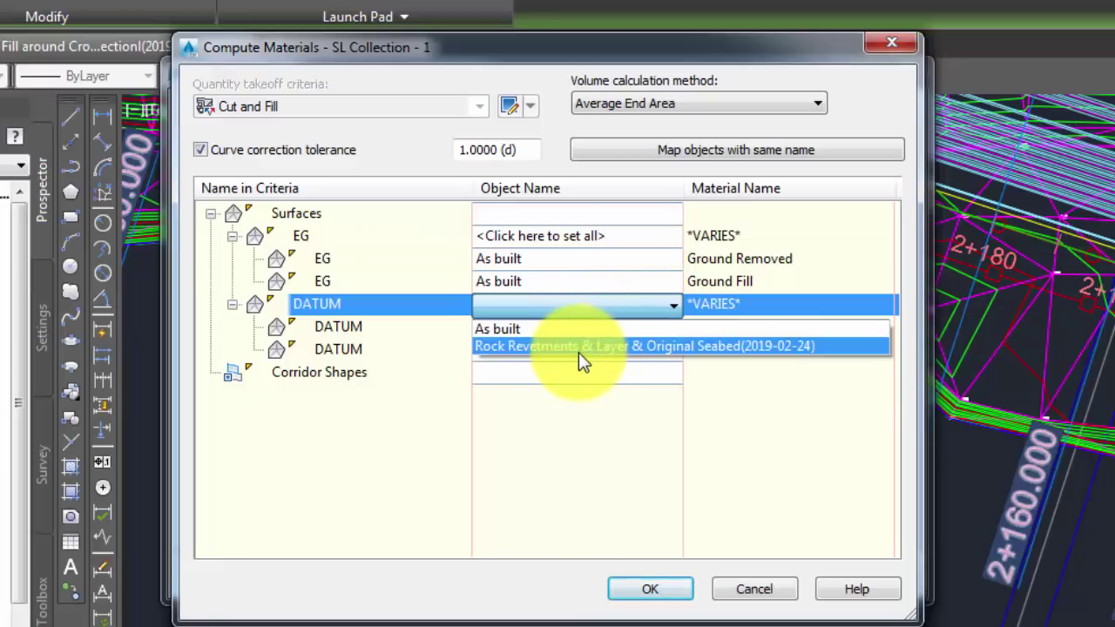
{"action": "left_click", "coordinate": [644, 346]}
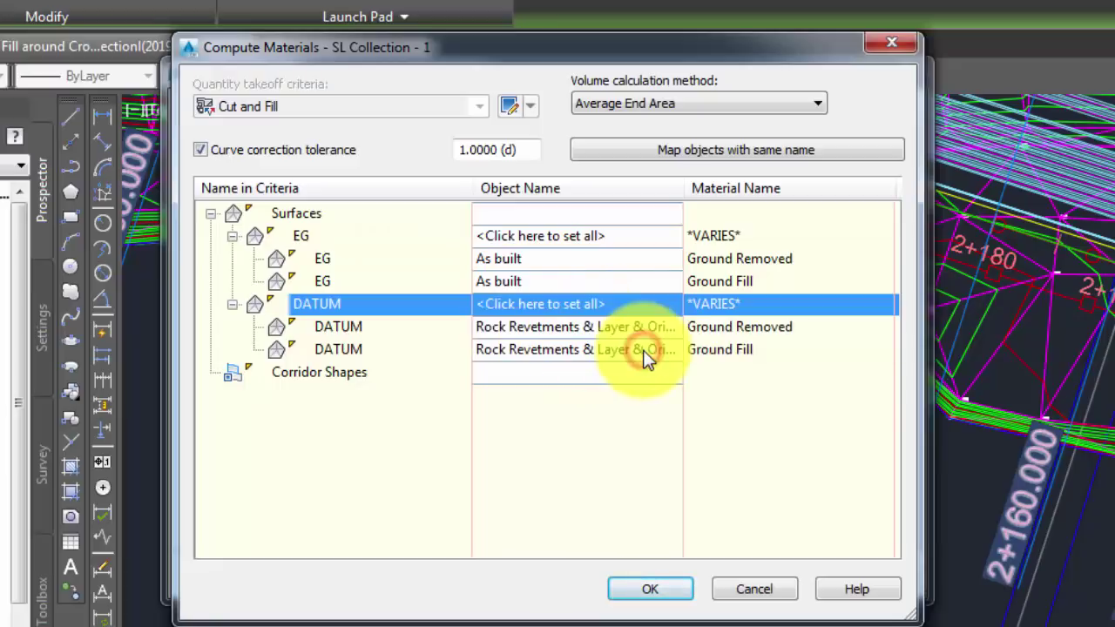
{"action": "left_click", "coordinate": [658, 591]}
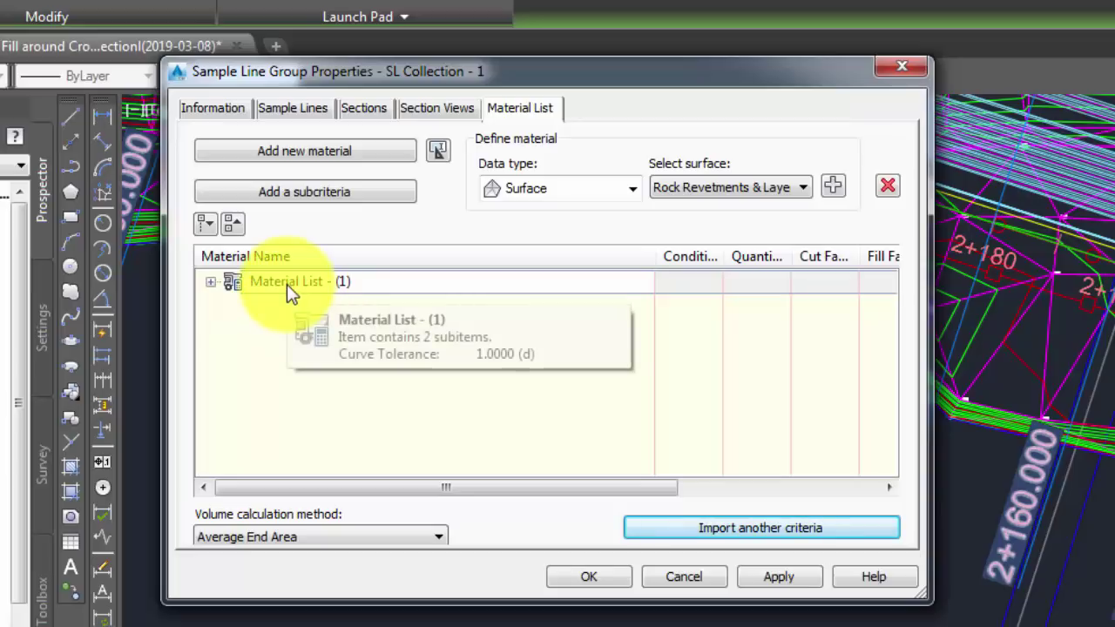
{"action": "left_click", "coordinate": [287, 284]}
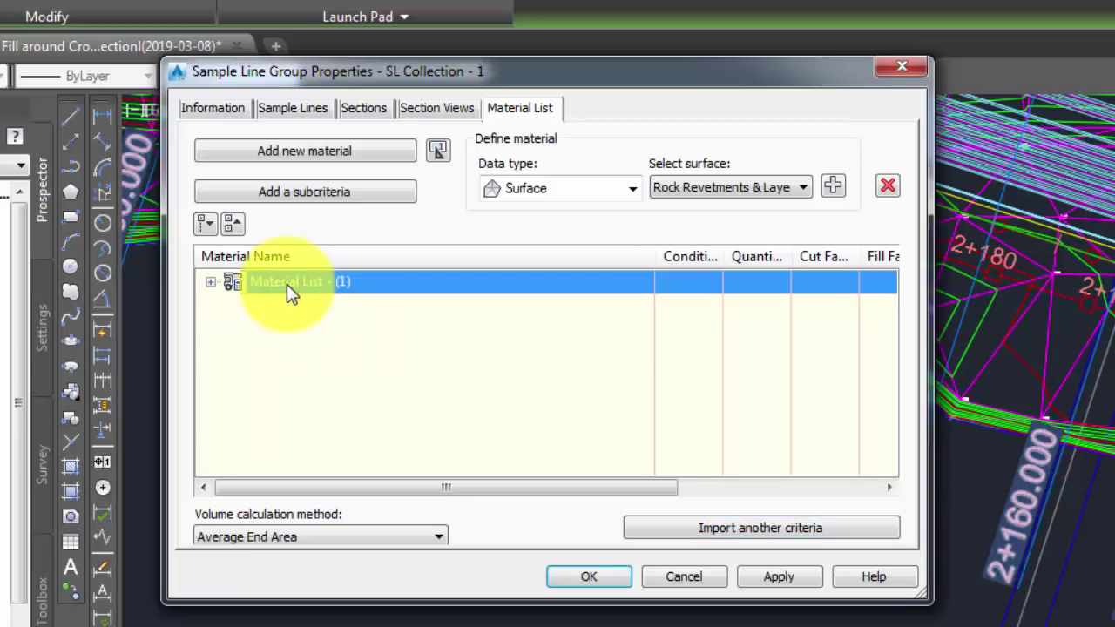
{"action": "right_click", "coordinate": [287, 285]}
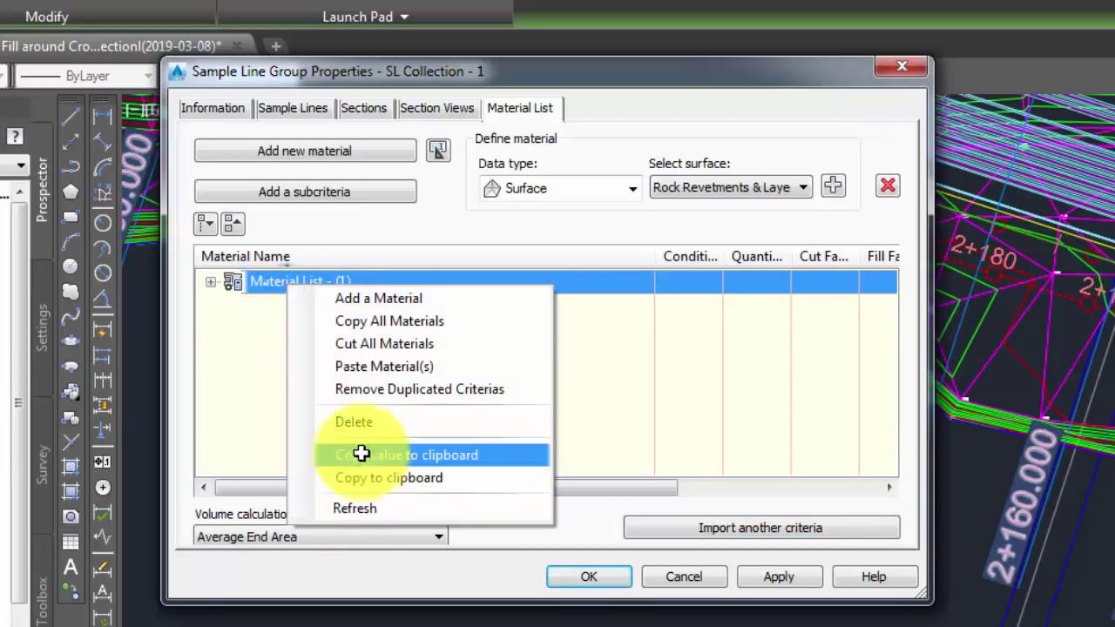
{"action": "left_click", "coordinate": [236, 376]}
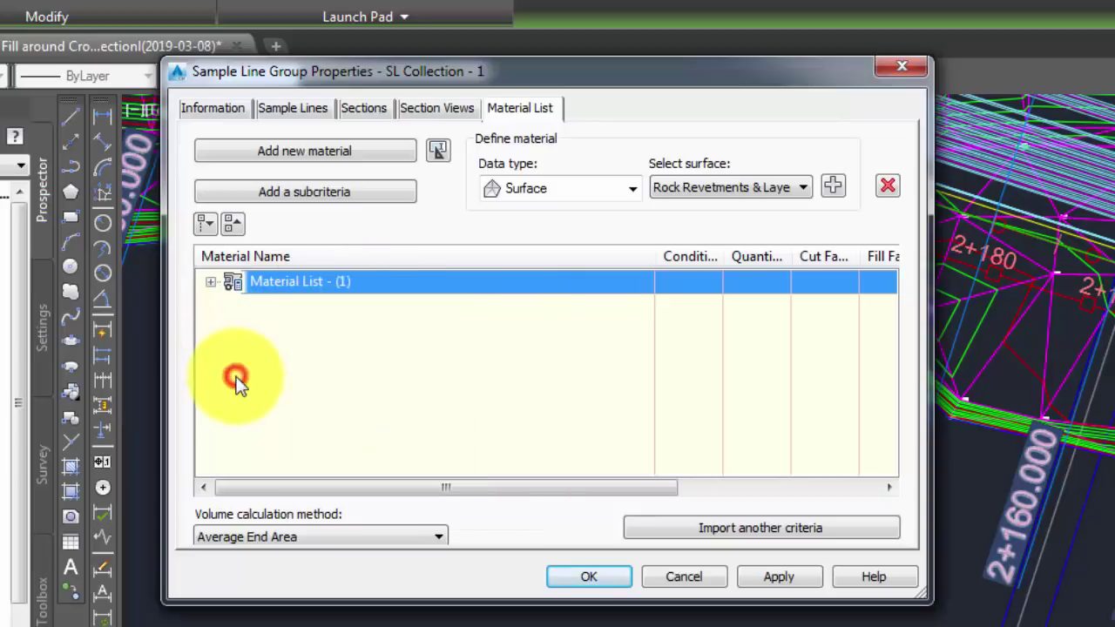
{"action": "left_click", "coordinate": [300, 283]}
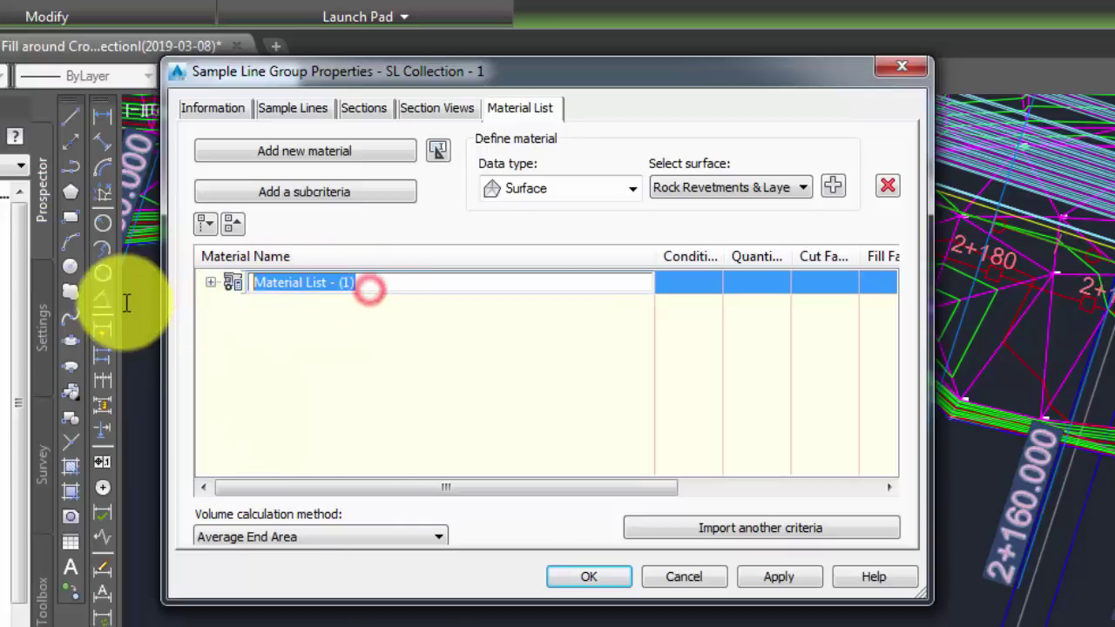
{"action": "left_click_drag", "start_coordinate": [127, 304], "coordinate": [118, 303]}
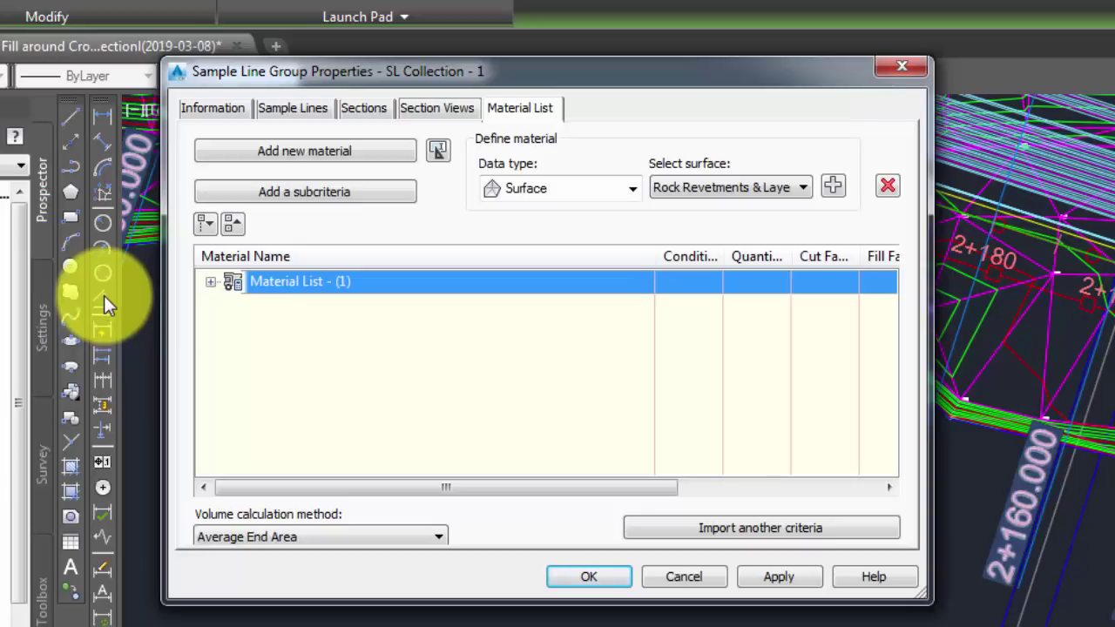
Rename the imported material list as "cut & Fill".
{"action": "left_click", "coordinate": [344, 279]}
{"action": "left_click", "coordinate": [381, 288]}
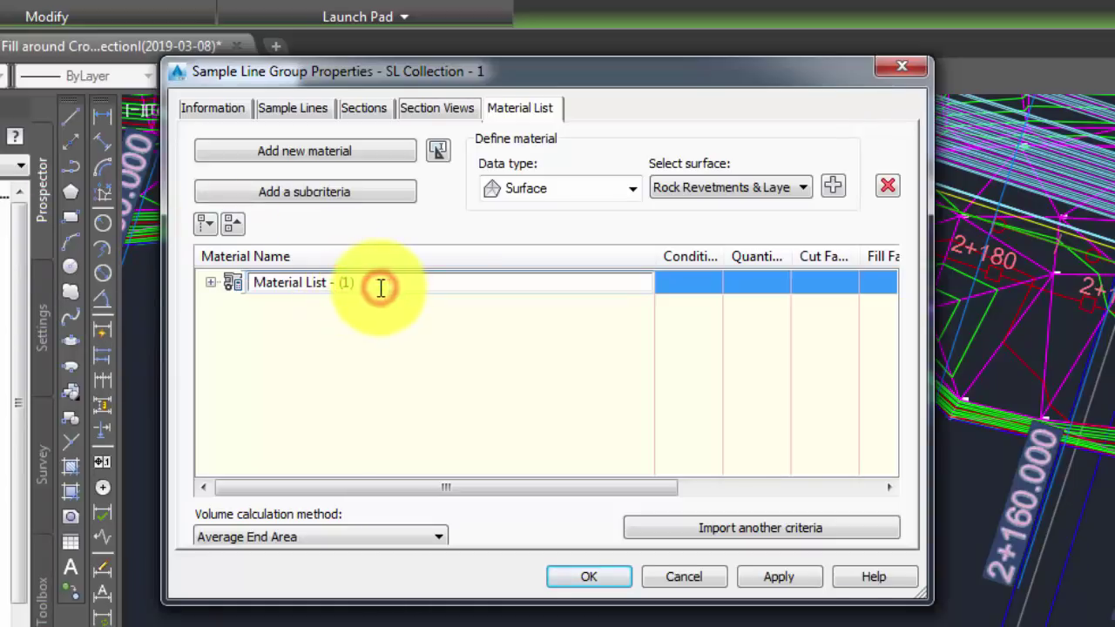
{"action": "key", "text": "BackSpace"}
{"action": "key", "text": "BackSpace"}
{"action": "key", "text": "BackSpace"}
{"action": "key", "text": "BackSpace"}
{"action": "key", "text": "BackSpace"}
{"action": "key", "text": "BackSpace"}
{"action": "key", "text": "BackSpace"}
{"action": "key", "text": "BackSpace"}
{"action": "key", "text": "BackSpace"}
{"action": "key", "text": "BackSpace"}
{"action": "key", "text": "BackSpace"}
{"action": "key", "text": "BackSpace"}
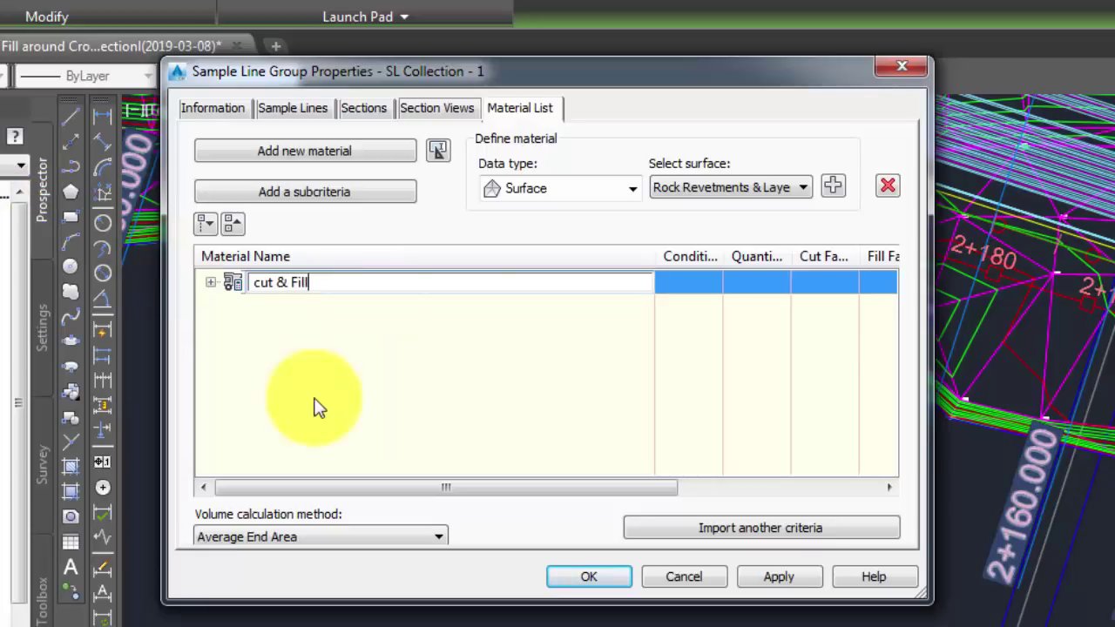
{"action": "left_click", "coordinate": [319, 366]}
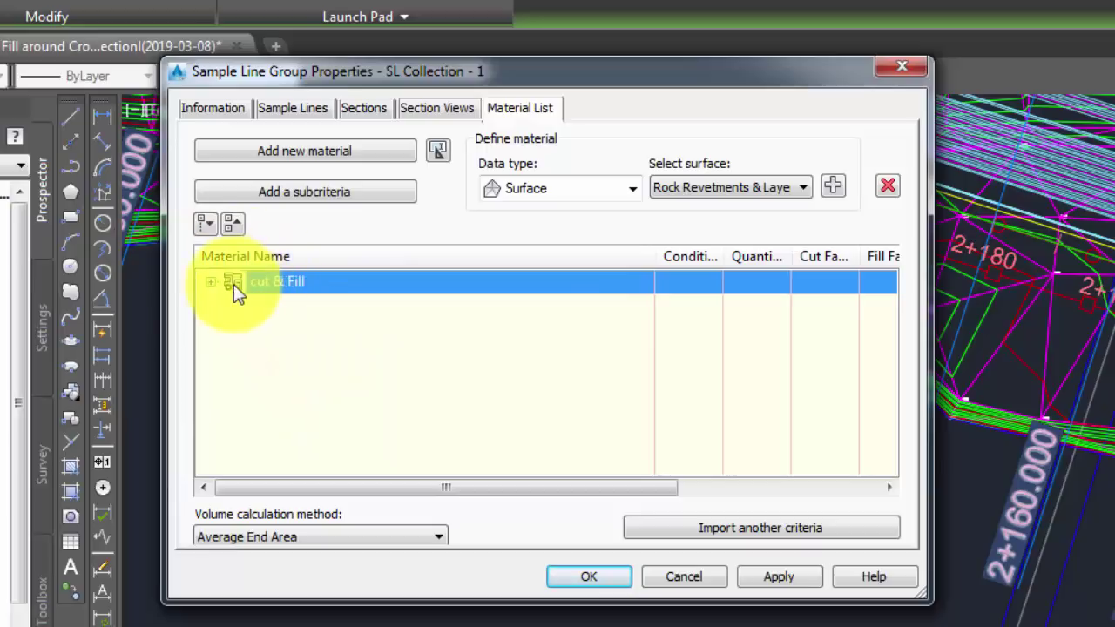
Review the surface conditions under the Ground Removed and Ground Fill materials and accept the sample line group properties.
{"action": "left_click", "coordinate": [211, 283]}
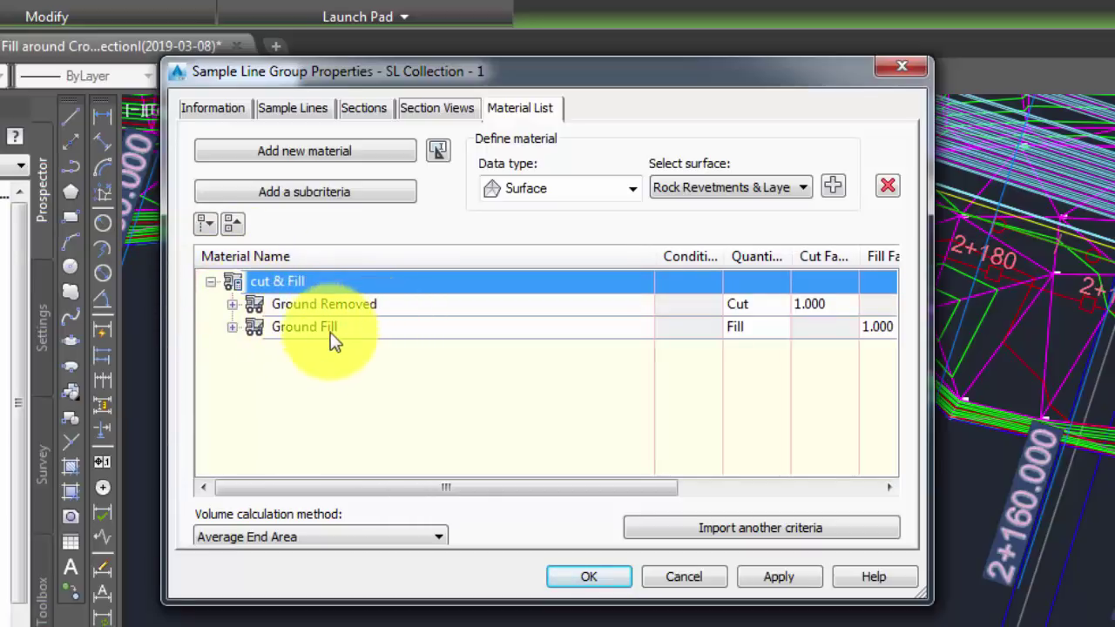
{"action": "left_click", "coordinate": [233, 305]}
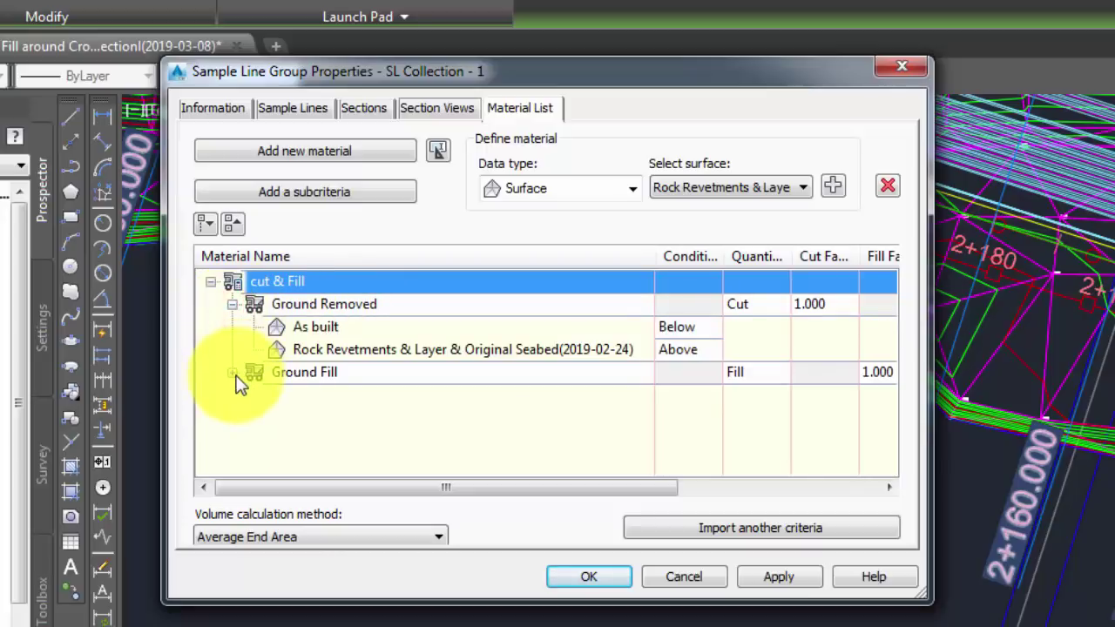
{"action": "left_click", "coordinate": [233, 372]}
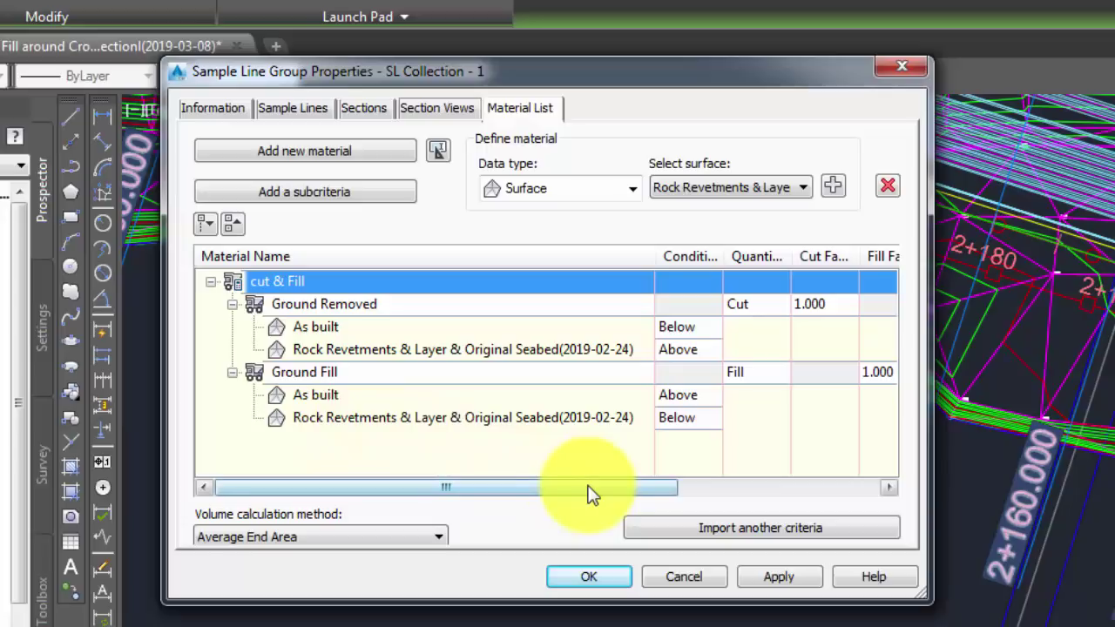
{"action": "left_click", "coordinate": [597, 579]}
{"action": "left_click", "coordinate": [597, 577]}
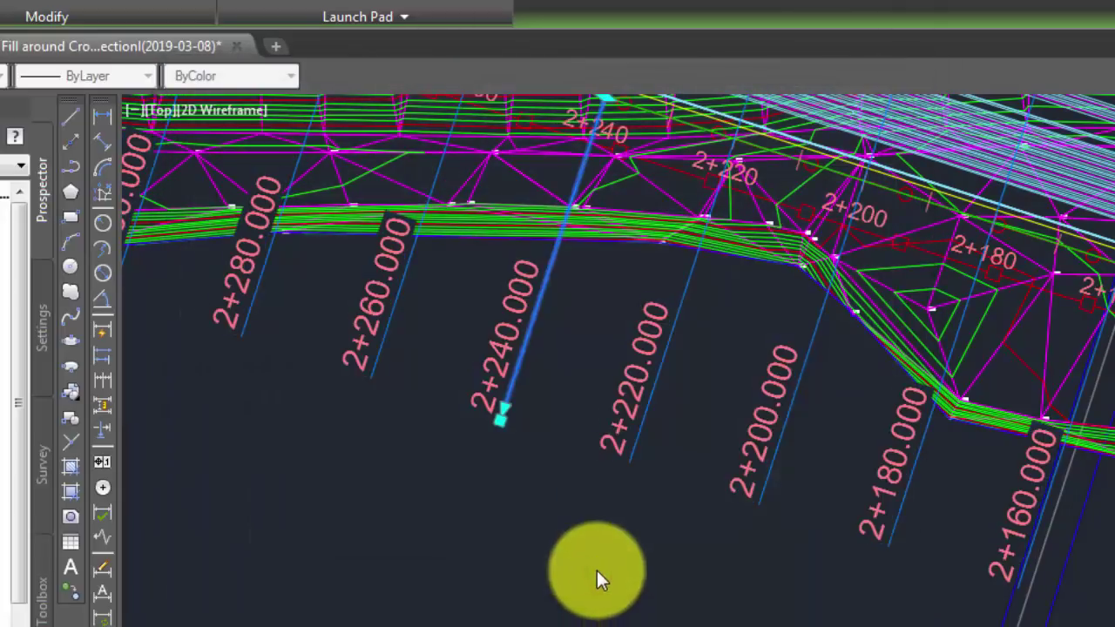
Examine the cut and fill hatching in the section sheets, from the first section view through station 2+360.00.
{"action": "scroll", "coordinate": [479, 478], "scroll_direction": "down", "scroll_amount": 10}
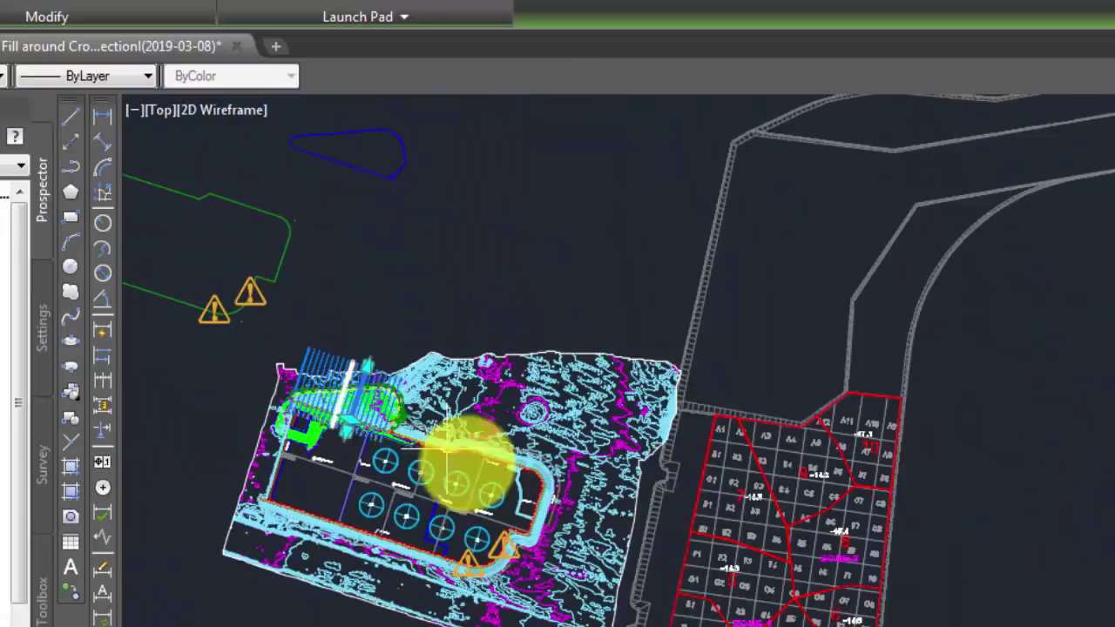
{"action": "middle_click_drag", "start_coordinate": [460, 460], "coordinate": [421, 218]}
{"action": "scroll", "coordinate": [423, 215], "scroll_direction": "down", "scroll_amount": 2}
{"action": "scroll", "coordinate": [976, 496], "scroll_direction": "up", "scroll_amount": 6}
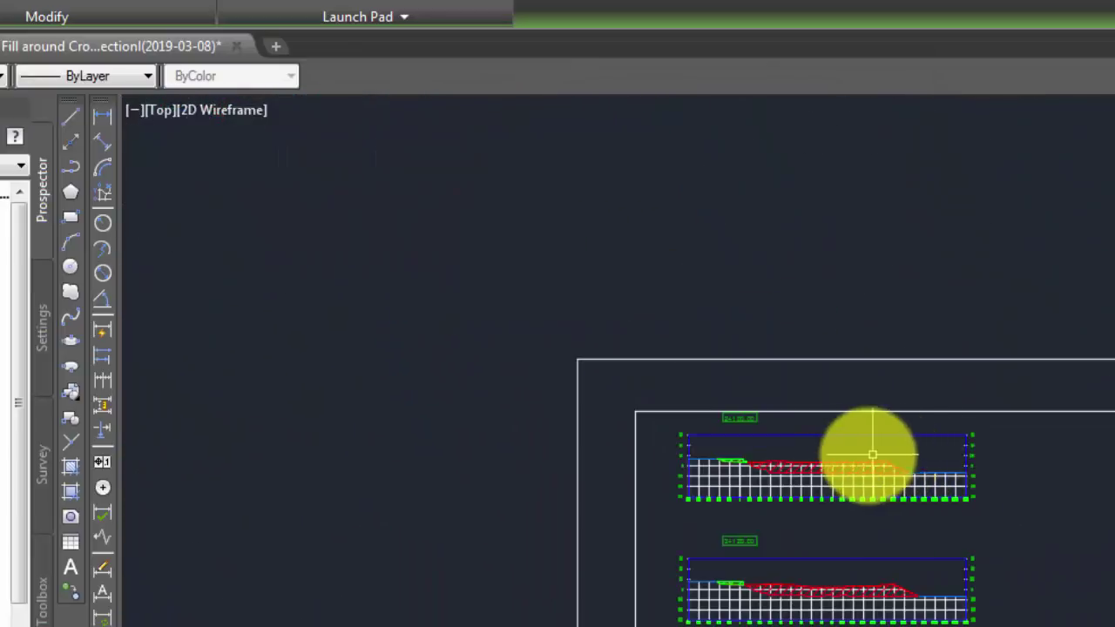
{"action": "scroll", "coordinate": [608, 481], "scroll_direction": "up", "scroll_amount": 4}
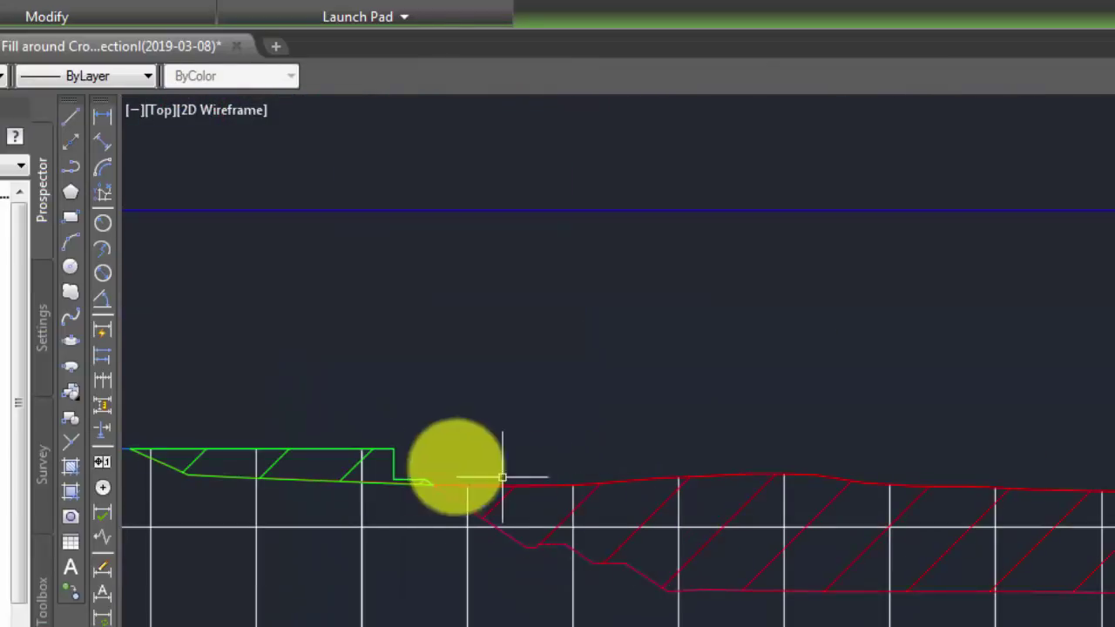
{"action": "scroll", "coordinate": [348, 435], "scroll_direction": "down", "scroll_amount": 6}
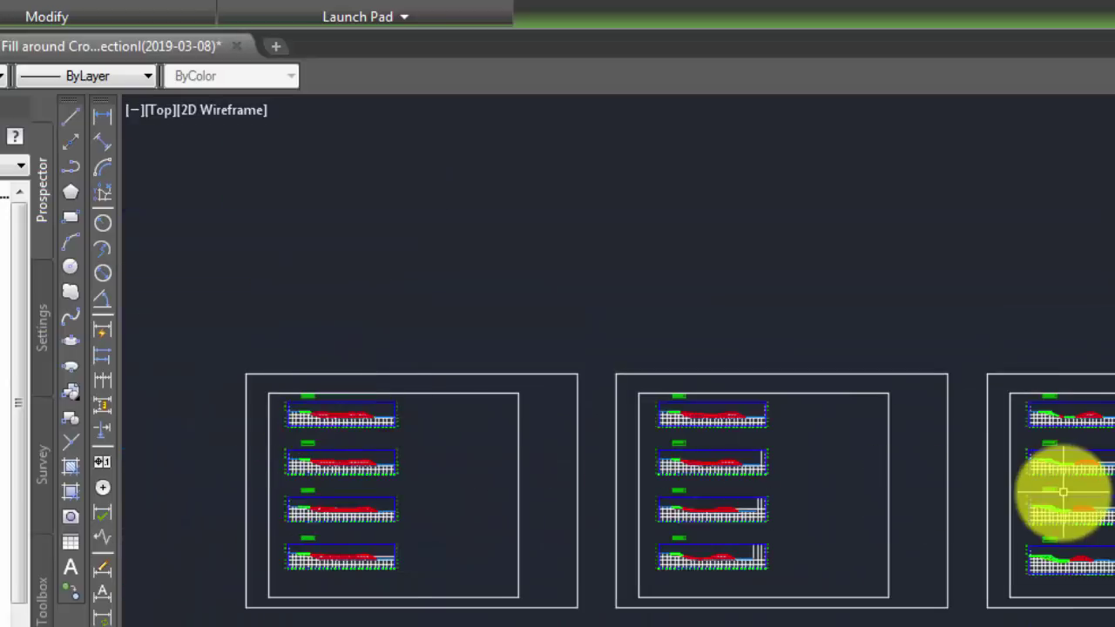
{"action": "scroll", "coordinate": [1056, 486], "scroll_direction": "up", "scroll_amount": 4}
{"action": "middle_click_drag", "start_coordinate": [1002, 468], "coordinate": [372, 402]}
{"action": "mouse_move", "coordinate": [676, 426]}
{"action": "middle_mouse_down"}
{"action": "mouse_move", "coordinate": [463, 459]}
{"action": "mouse_move", "coordinate": [309, 431]}
{"action": "middle_mouse_up"}
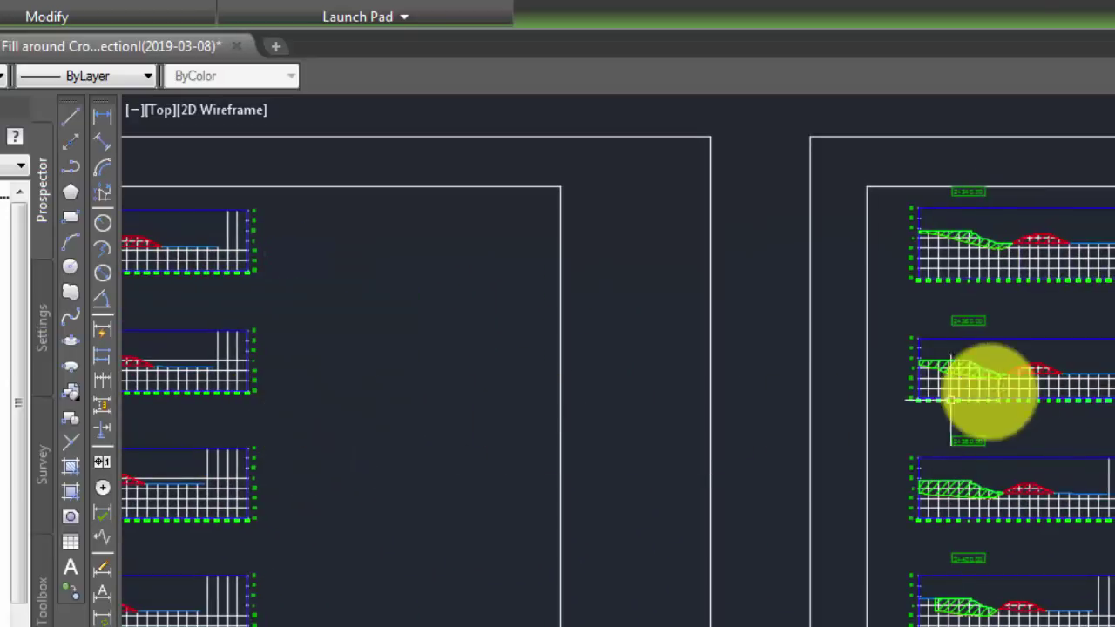
{"action": "scroll", "coordinate": [1058, 369], "scroll_direction": "up", "scroll_amount": 6}
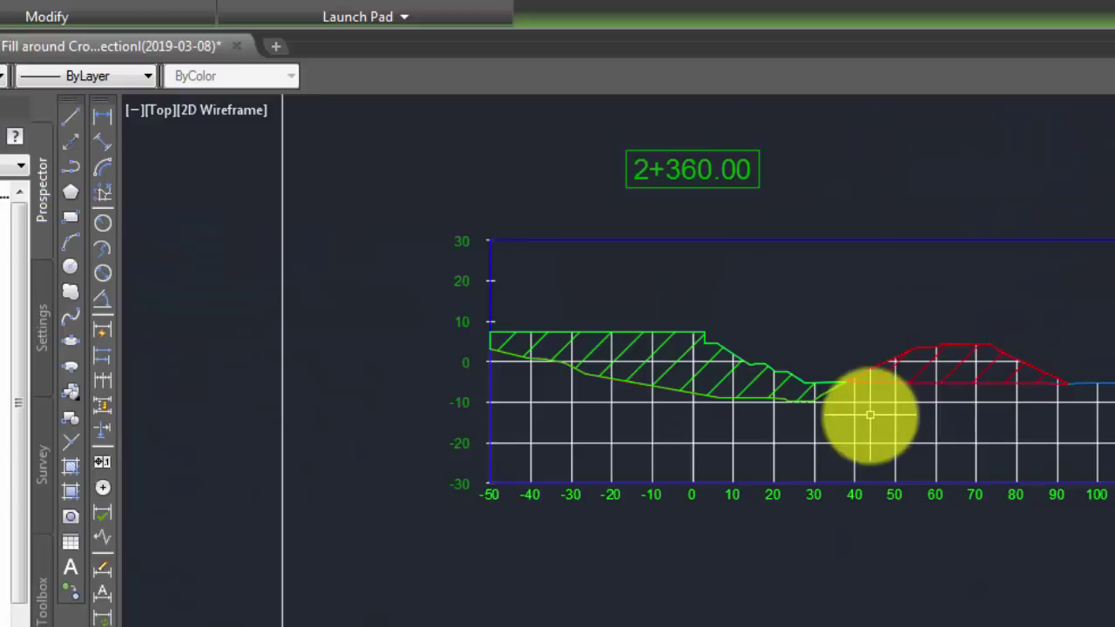